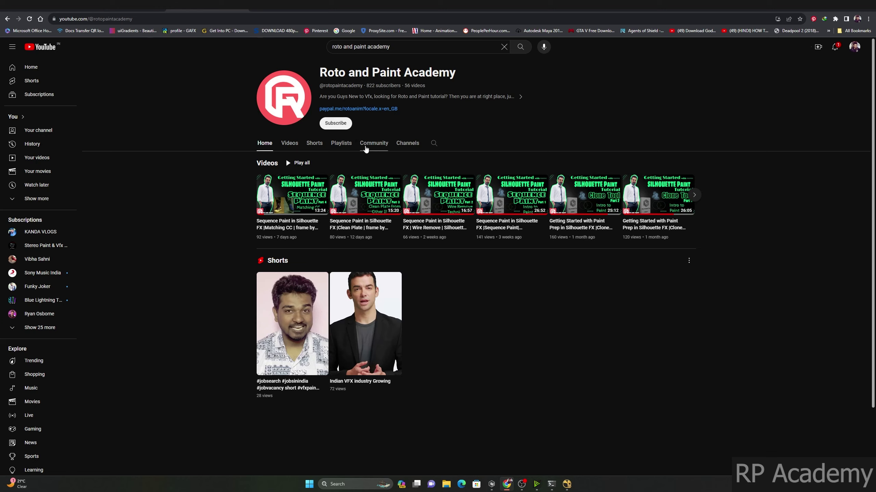
Open the comments of the Roto and Paint Academy channel's Community post and begin a new comment
click(381, 143)
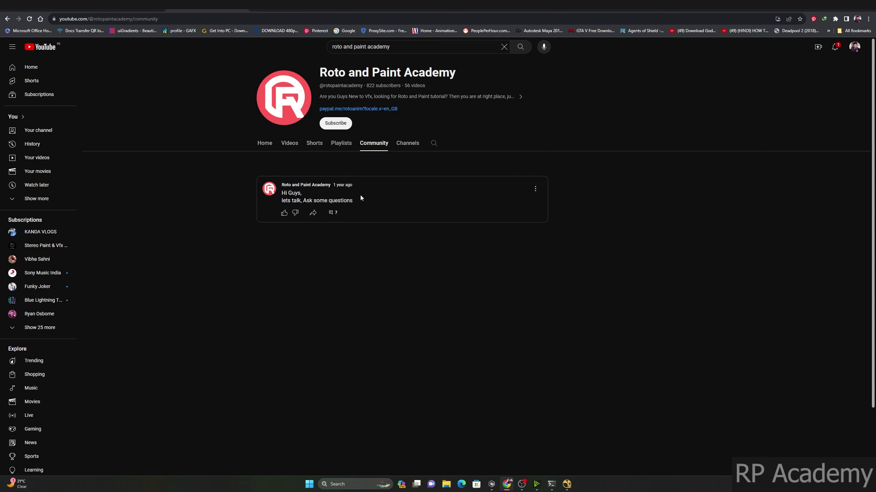
click(333, 212)
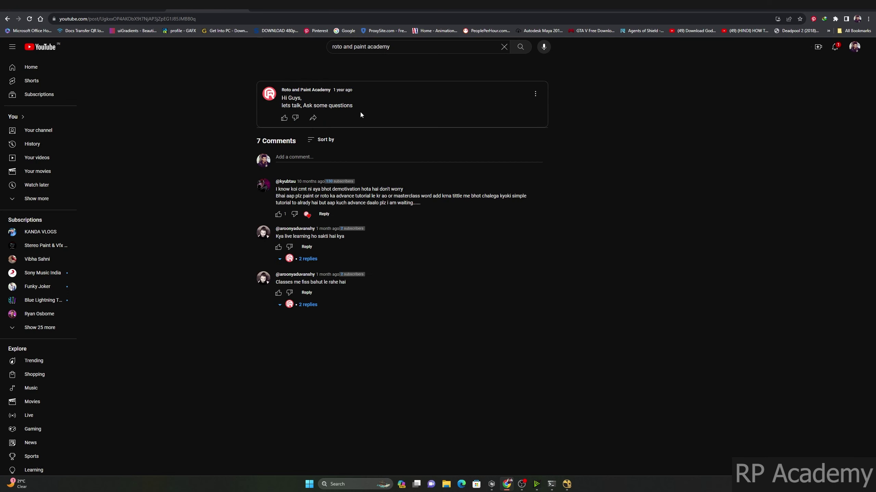
click(309, 156)
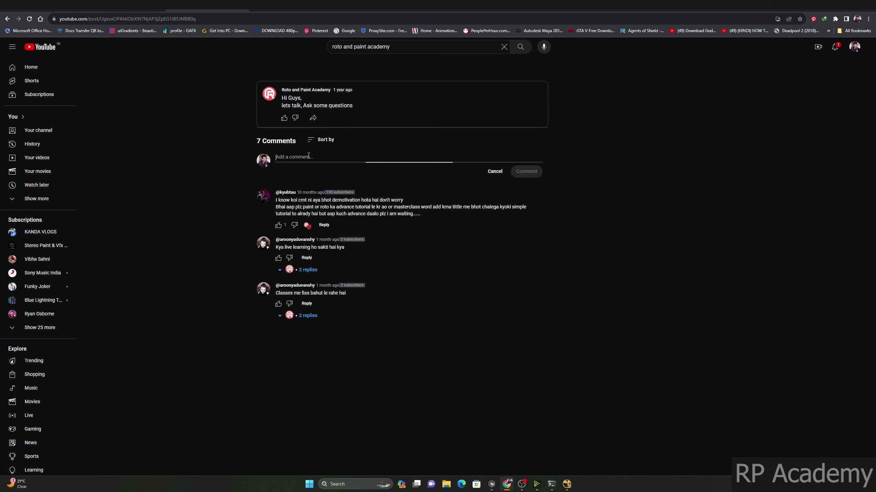
text(tyxlctxylty)
key(BackSpace)
key(BackSpace)
key(BackSpace)
key(BackSpace)
key(BackSpace)
key(BackSpace)
key(BackSpace)
key(BackSpace)
key(BackSpace)
key(BackSpace)
key(BackSpace)
Switch to the Silhouette paint session and widen the node tree panel beside the viewer
key(super+d)
key(alt+Tab)
drag(248, 345, 42, 350)
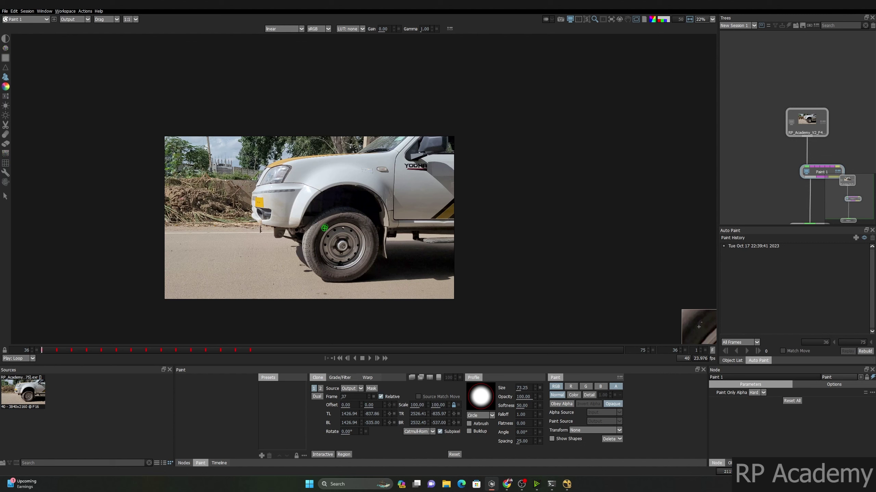
drag(718, 138, 632, 138)
Go to frame 40 and display the Paint node's unpainted input image of the truck door
scroll(322, 168, up, 2)
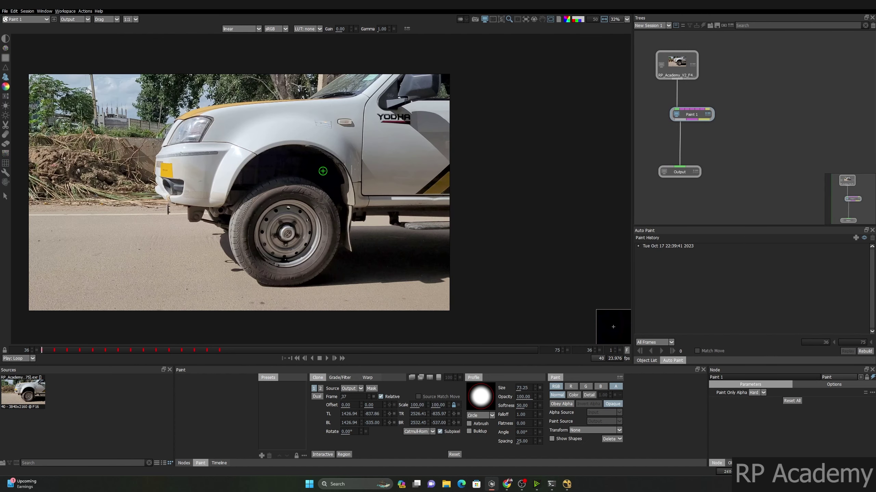
drag(323, 168, 185, 207)
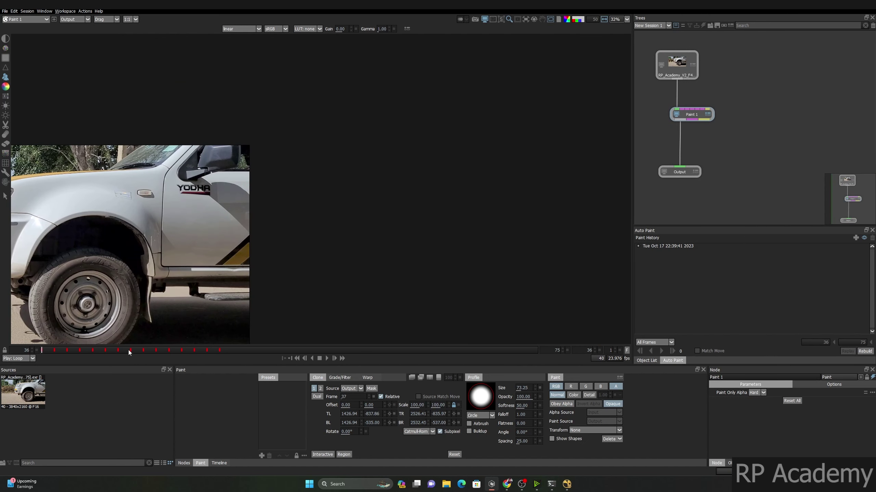
drag(60, 351, 93, 350)
key(i)
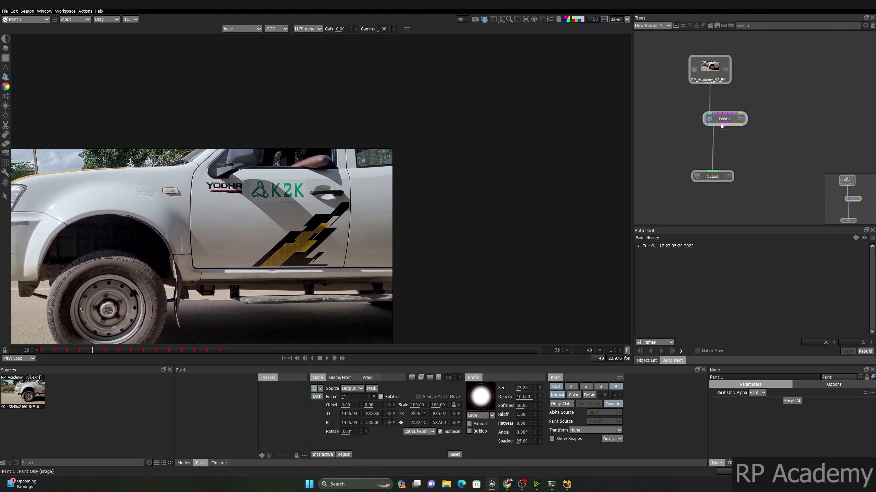
Delete the existing Output node below Paint 1 in the node tree
drag(736, 121, 731, 123)
mouse_move(714, 176)
mouse_down()
mouse_move(731, 174)
mouse_move(722, 172)
mouse_up()
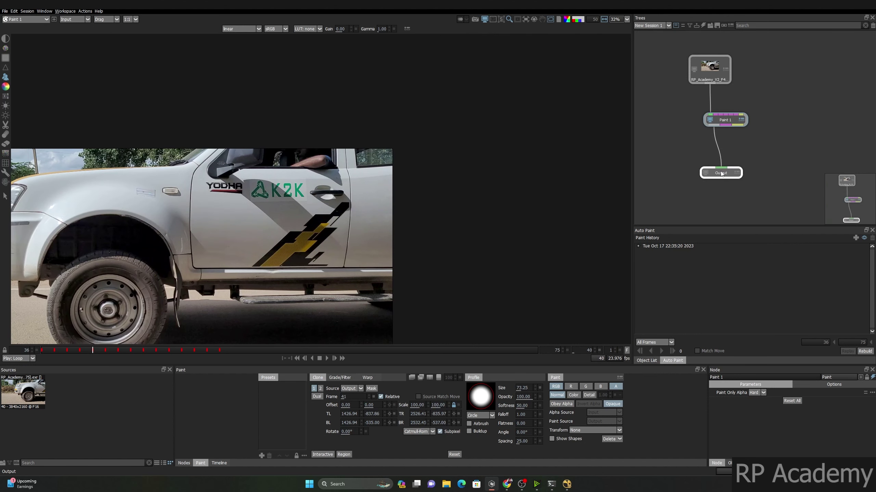
drag(792, 148, 682, 197)
key(Delete)
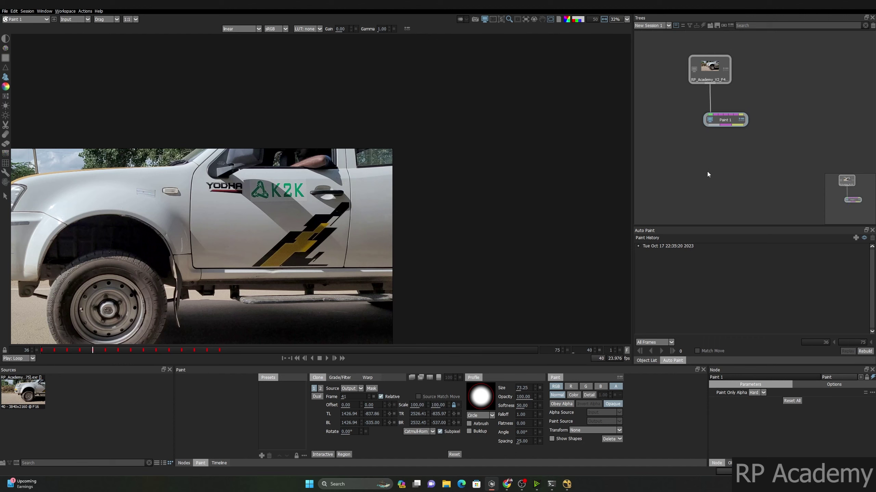
Add a new Output node to the tree and connect it to the Paint 1 node
click(724, 121)
click(183, 462)
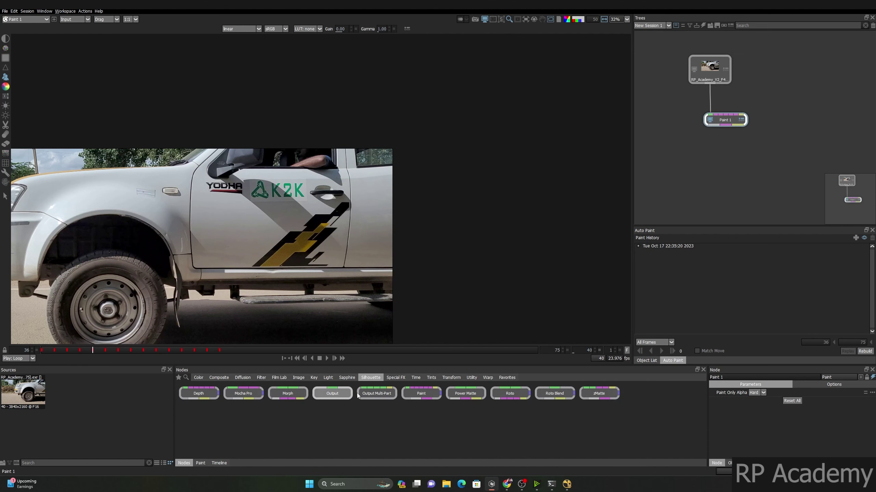
mouse_move(338, 396)
mouse_down()
mouse_move(747, 176)
mouse_move(723, 127)
mouse_up()
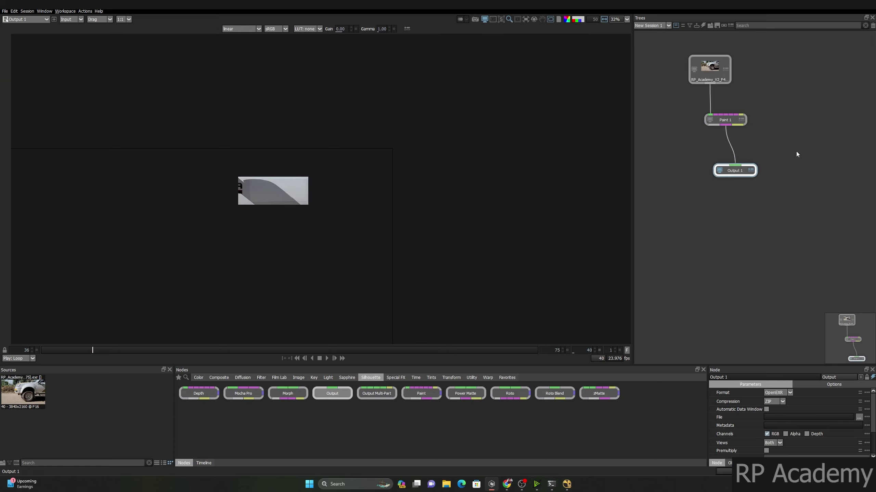
Rewire the Output node from Paint 1's Paint Only port to its main image output and align it below
drag(740, 173, 741, 167)
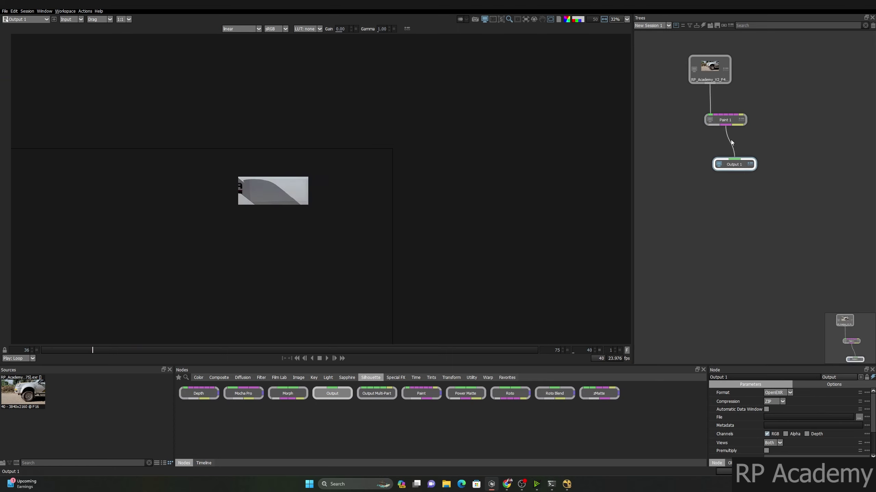
mouse_move(725, 128)
mouse_down()
mouse_move(689, 140)
mouse_move(712, 127)
mouse_up()
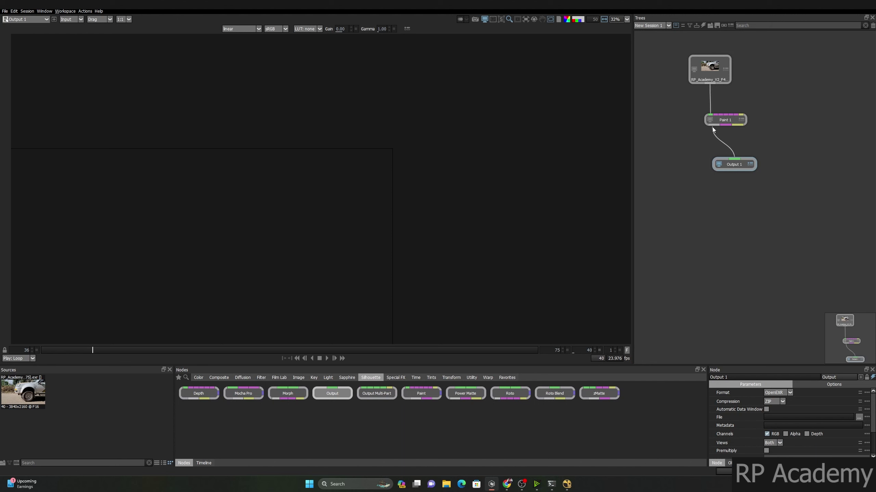
drag(737, 168, 707, 178)
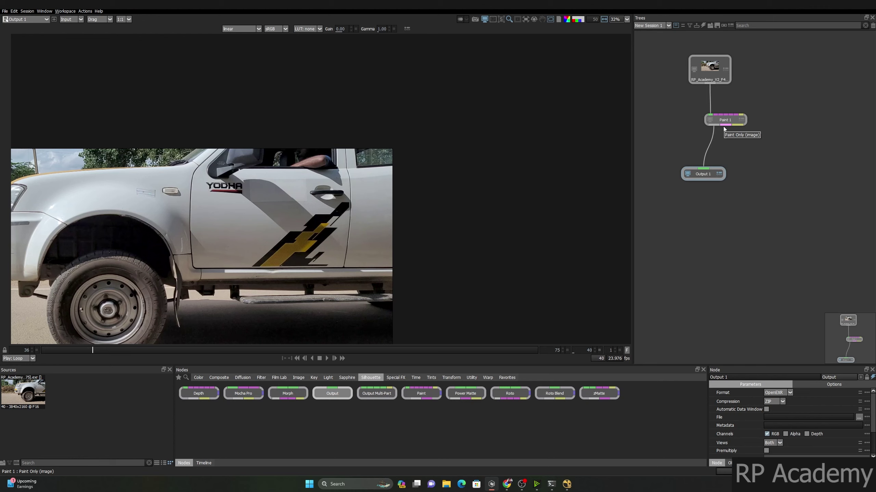
drag(707, 175, 717, 178)
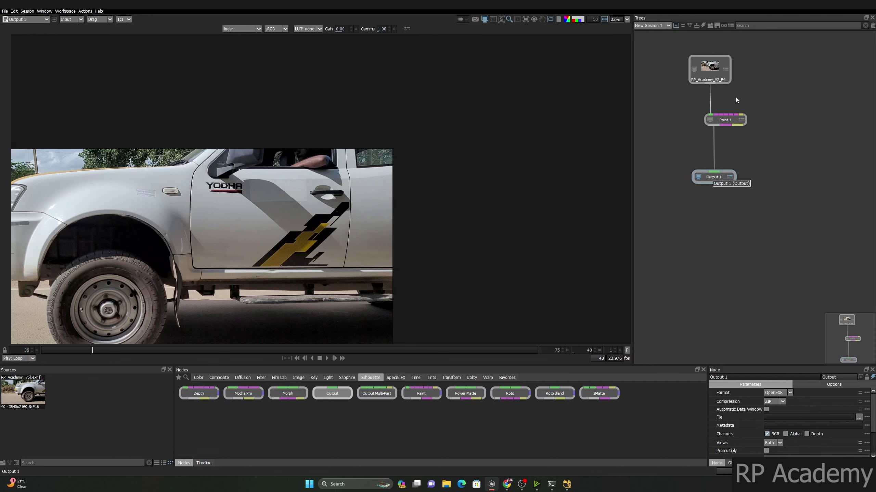
Minimize Silhouette and create a new desktop folder named Kuchh Bhi
click(829, 10)
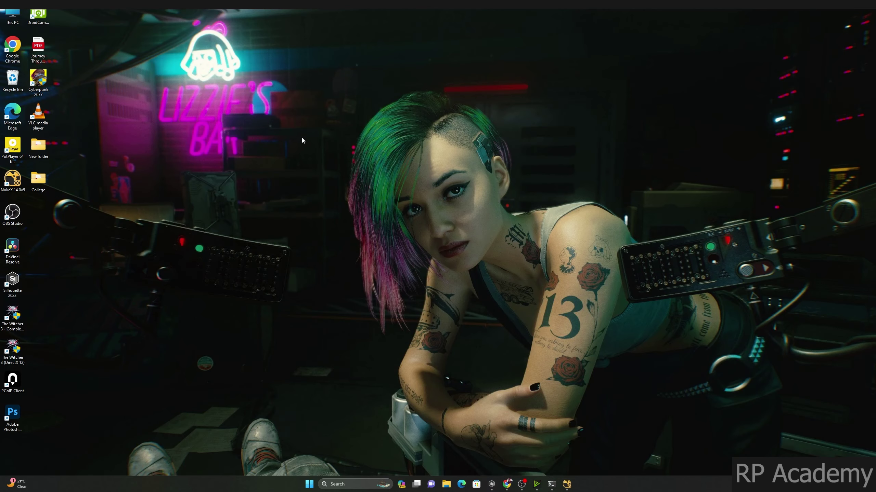
right_click(313, 133)
mouse_move(334, 185)
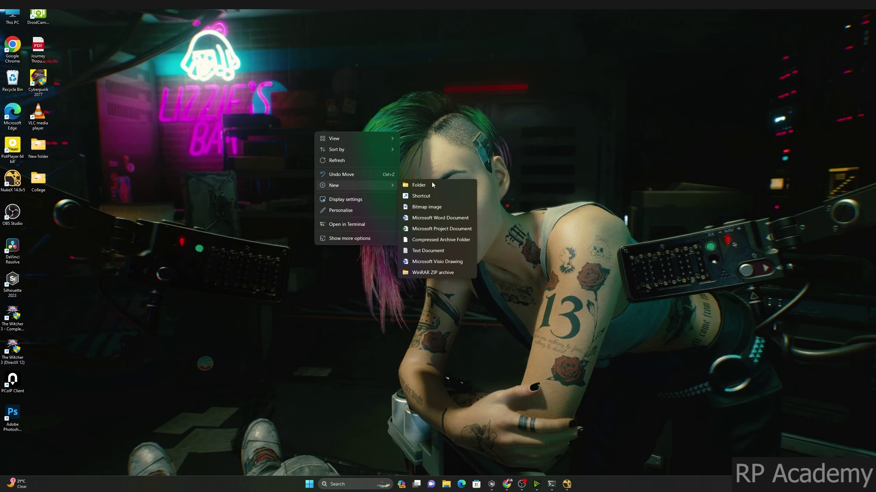
click(437, 186)
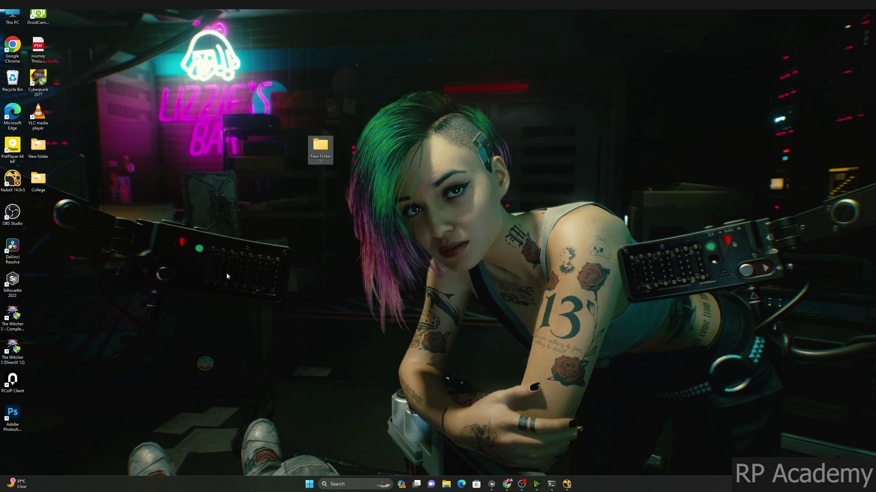
text(Ku)
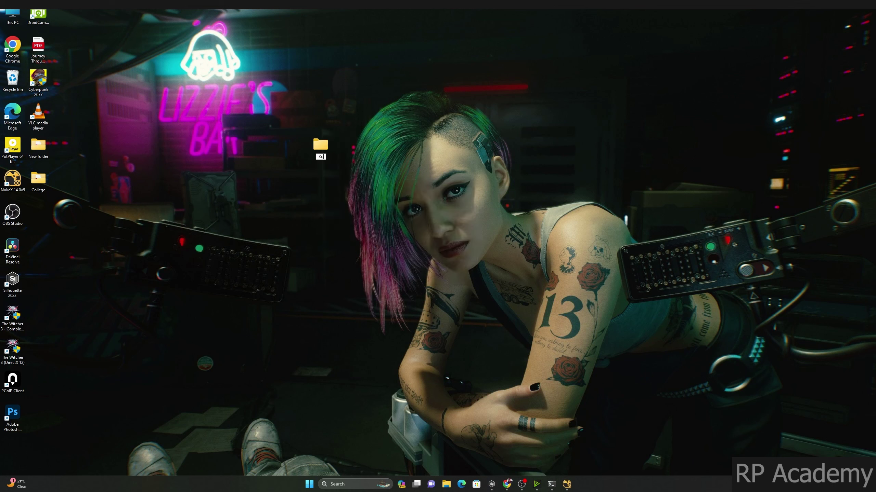
text(chh Bhi)
key(Return)
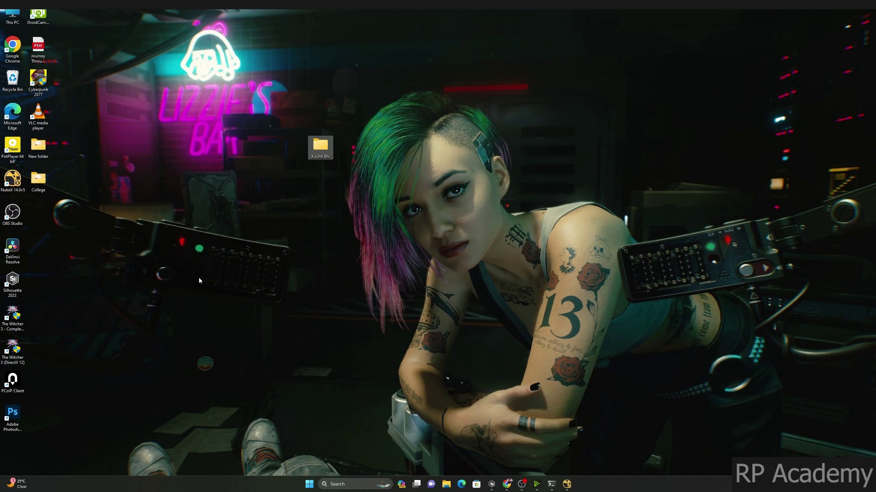
Open the Kuchh Bhi folder and copy its full path
double_click(329, 152)
click(195, 72)
key(super+c)
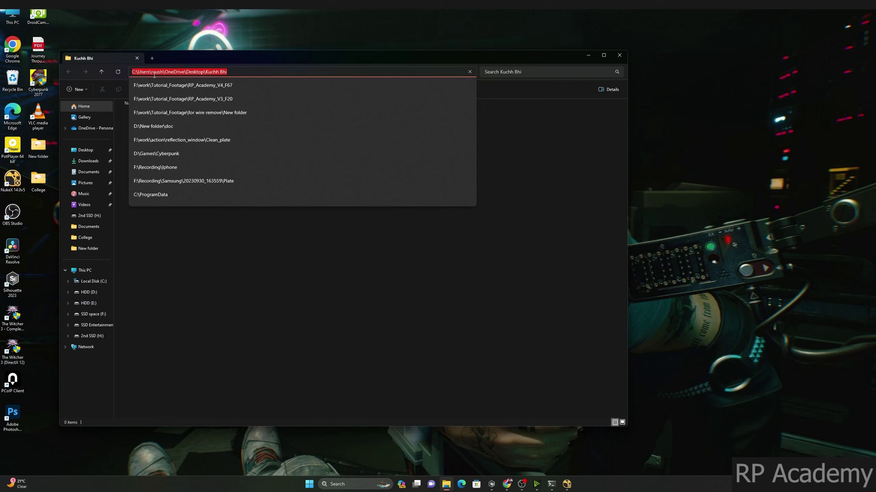
right_click(180, 73)
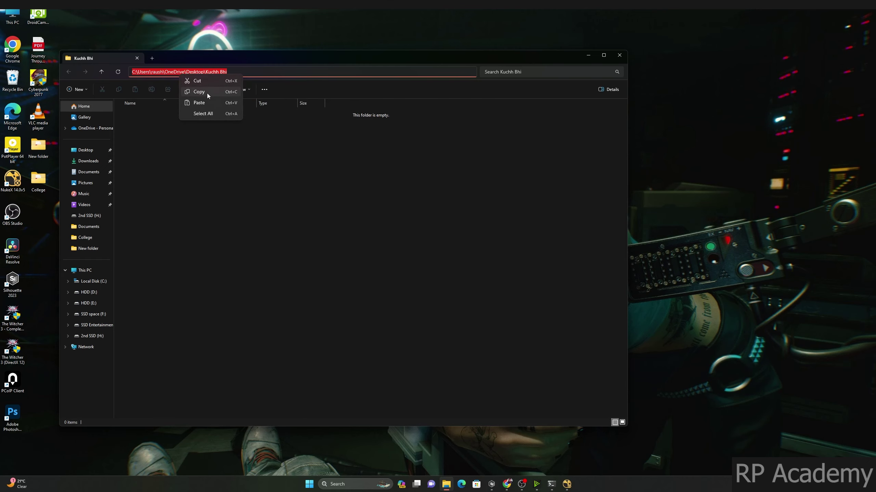
click(206, 93)
click(735, 273)
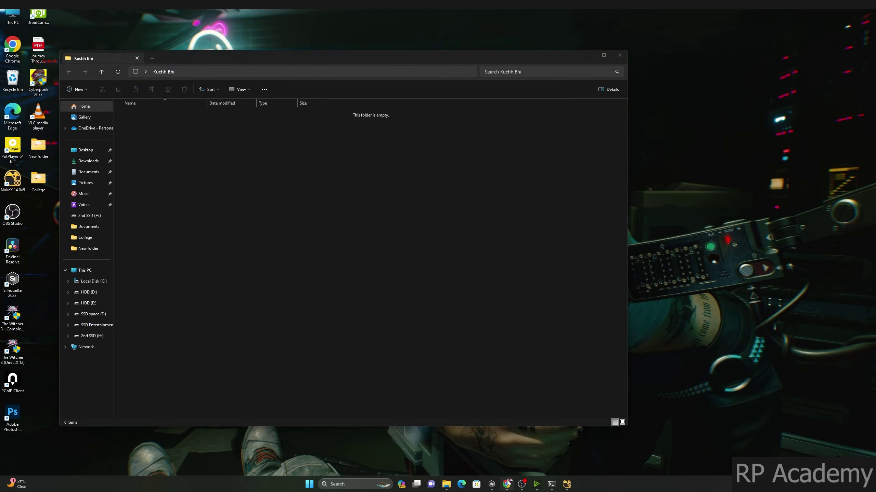
Return to Silhouette and browse to the Kuchh Bhi folder for the Output node's file, using the copied path
click(492, 484)
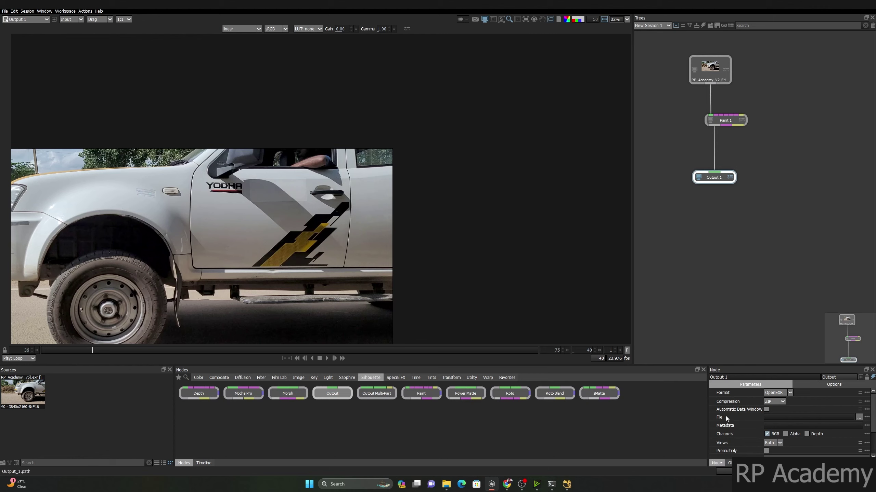
click(859, 418)
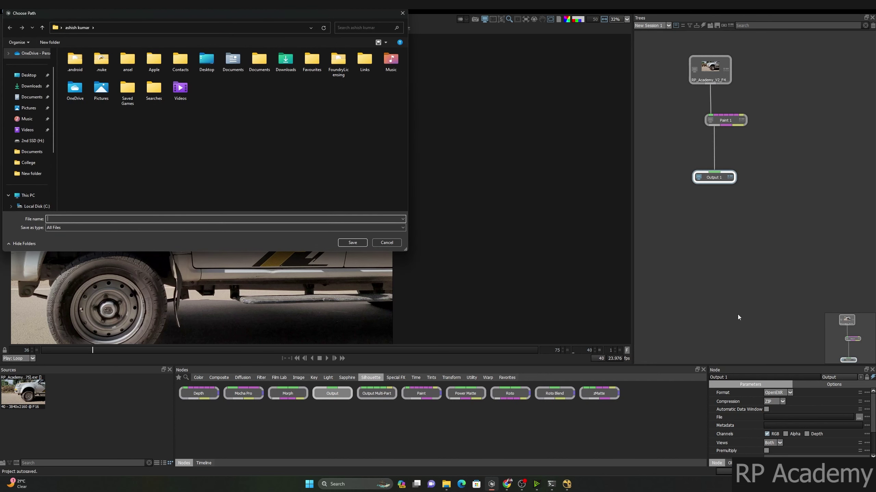
right_click(87, 219)
click(111, 252)
double_click(126, 219)
drag(125, 219, 44, 219)
key(ctrl+x)
click(169, 30)
key(ctrl+v)
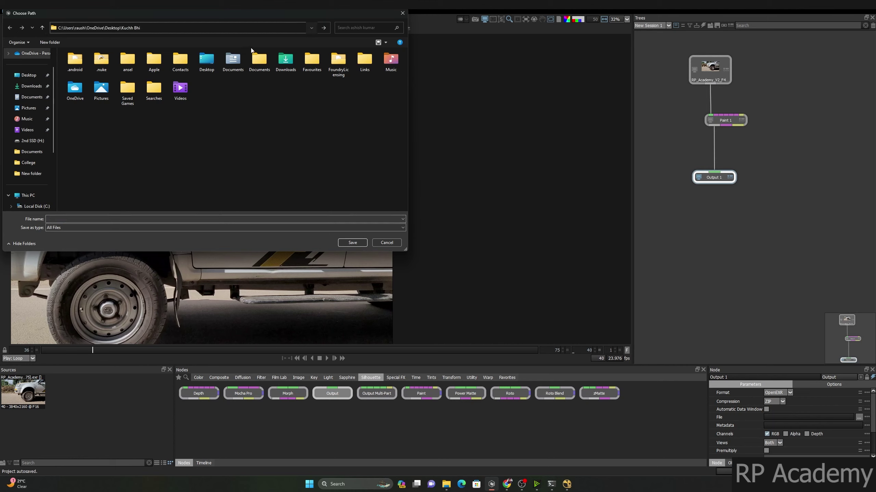
key(Return)
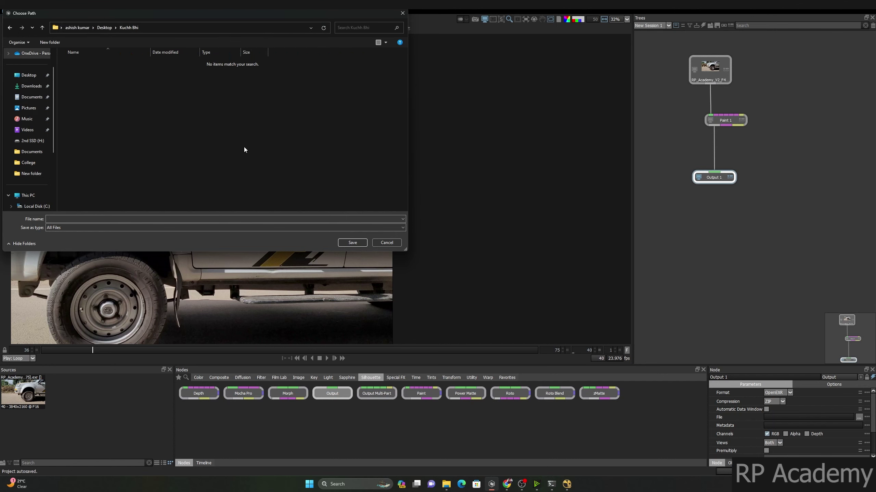
Name the output file text_cheanup and save the path to the Output node
click(80, 218)
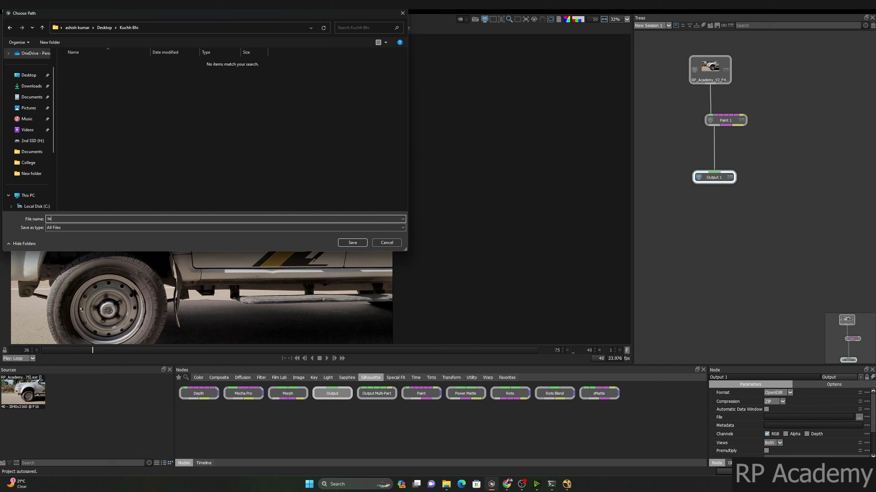
text(xt_cheanup)
click(352, 243)
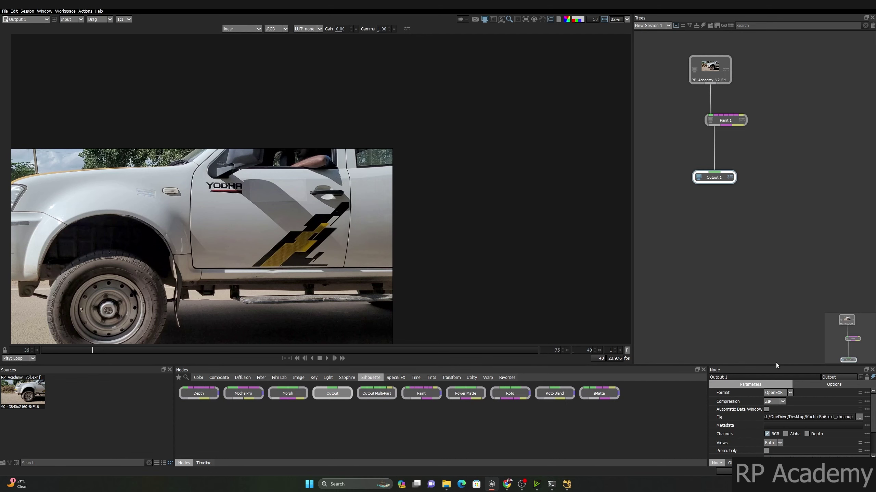
Enlarge the Node panel to show all Output parameters and review the available file formats
drag(776, 364, 714, 288)
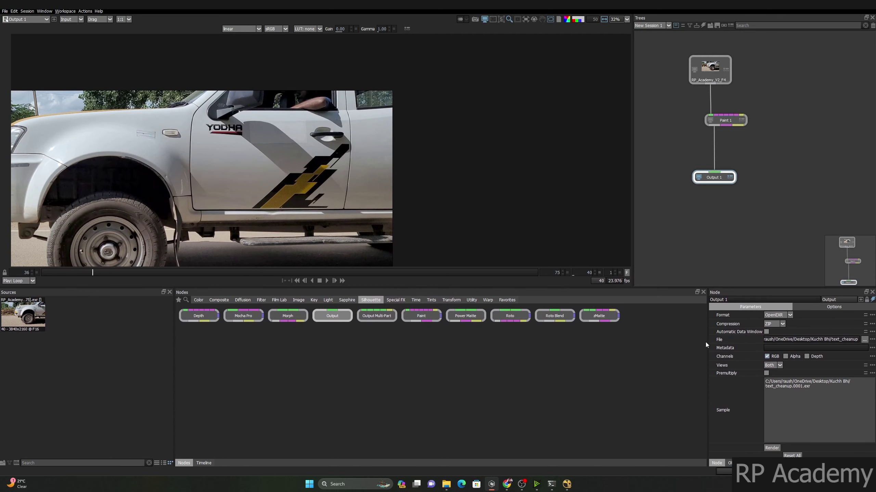
drag(705, 342, 490, 336)
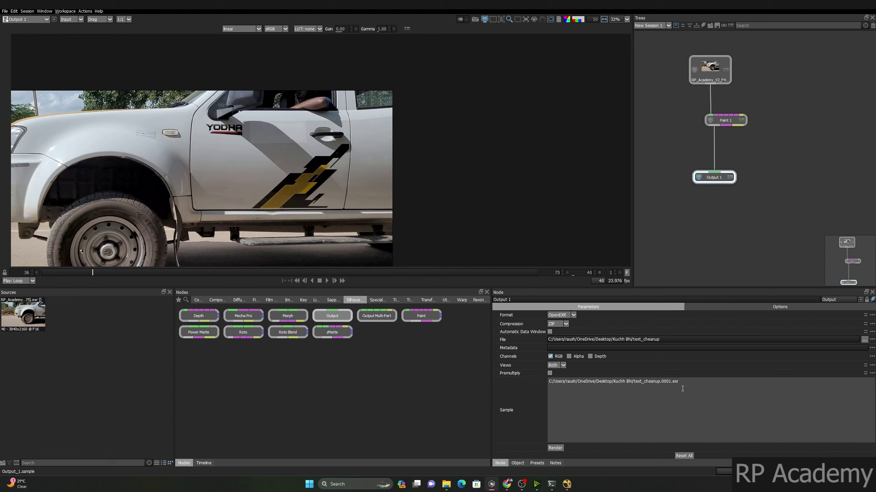
click(573, 316)
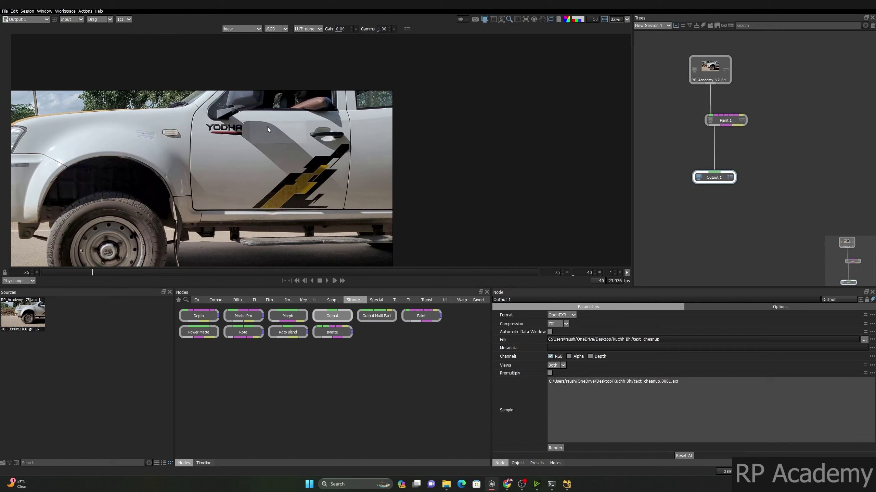
drag(295, 125, 331, 109)
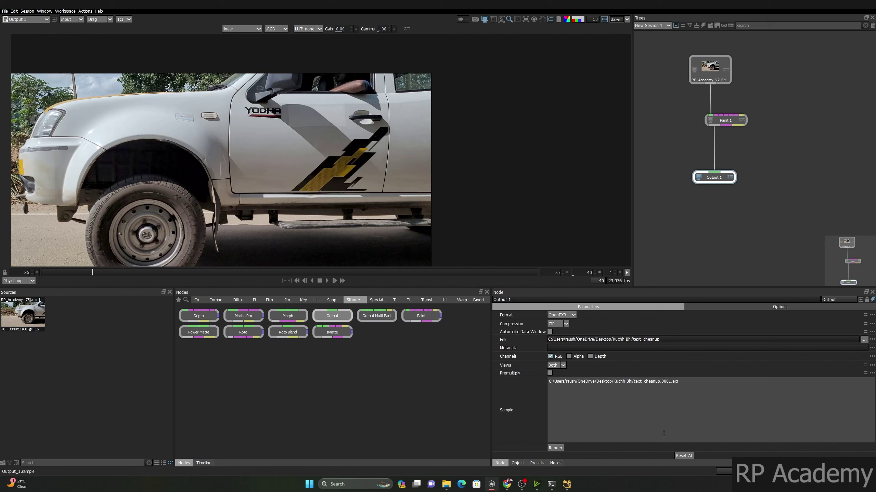
Review the render options for the Output node, then close them without rendering
click(555, 449)
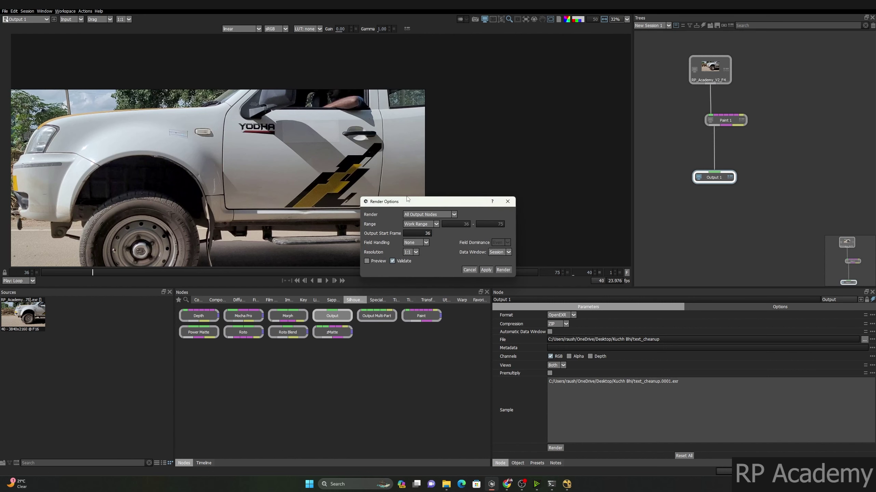
drag(411, 203, 386, 162)
click(483, 161)
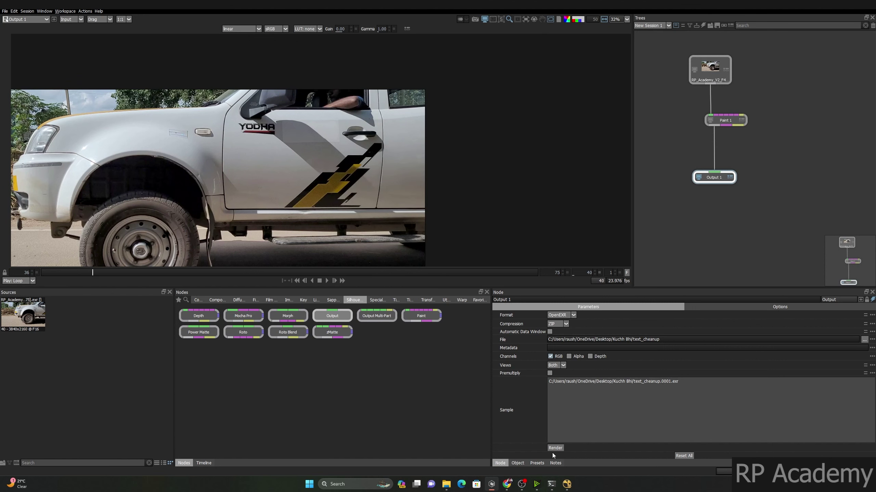
Open the Output node's render options and review which nodes can be rendered, keeping All Output Nodes
click(555, 448)
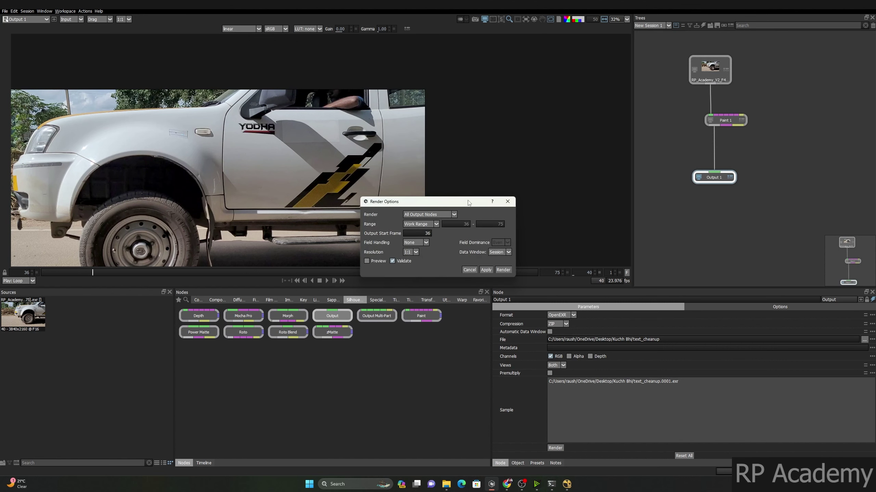
drag(469, 203, 470, 168)
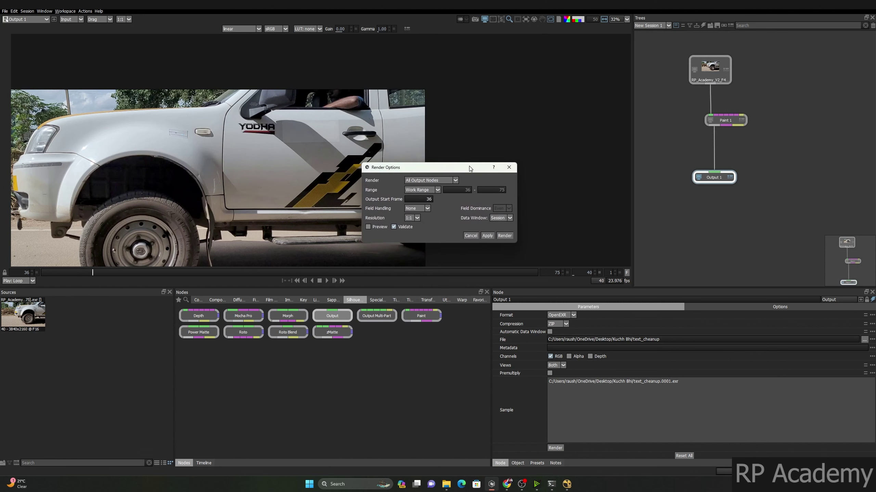
click(444, 180)
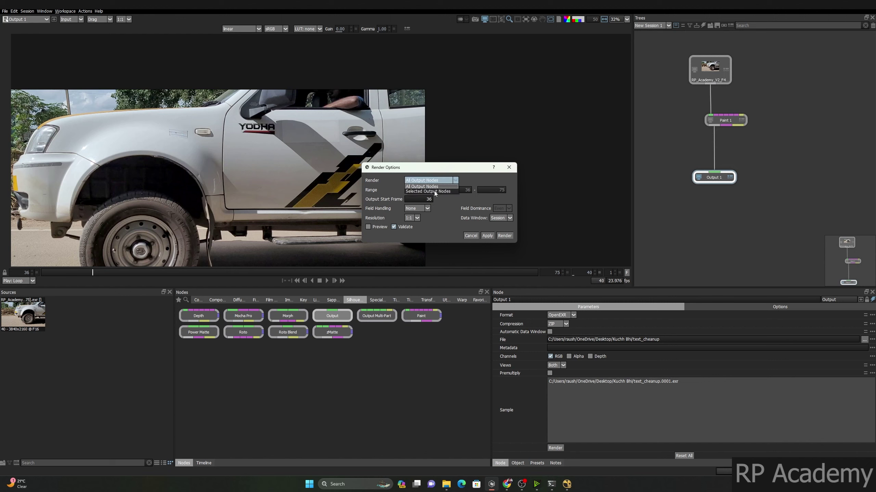
click(449, 177)
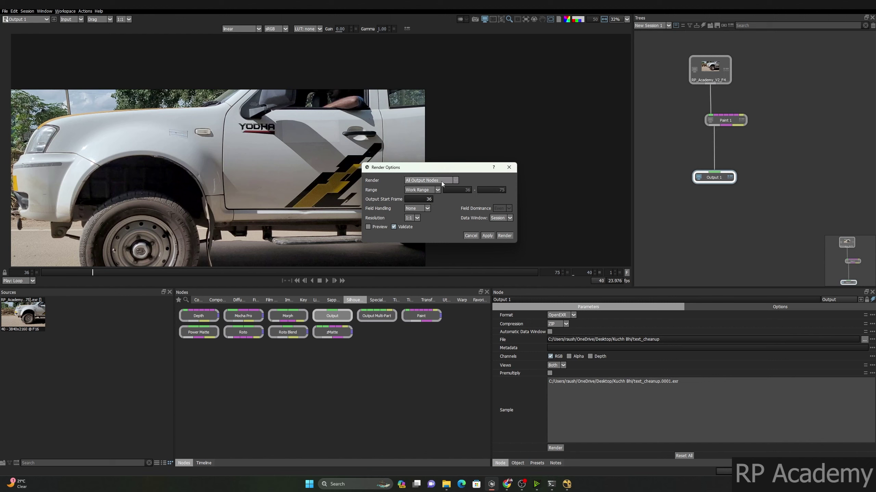
click(763, 156)
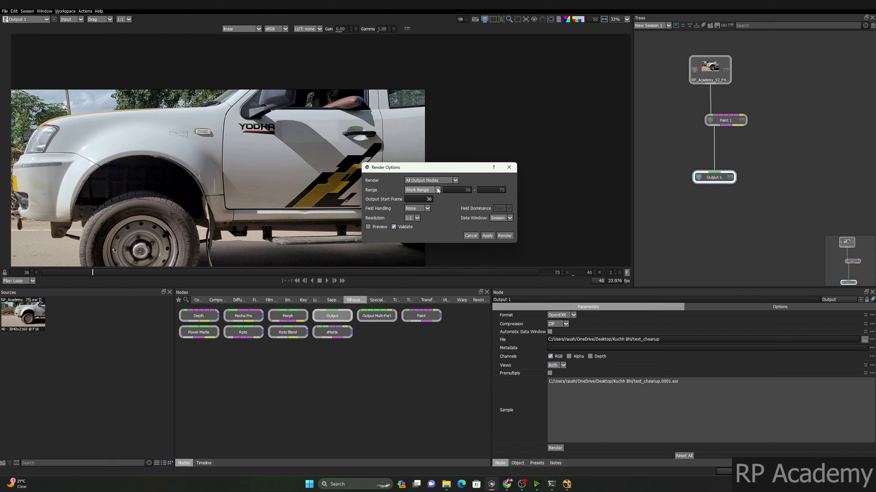
Keep the render range at Work Range, turn on Preview and render the sequence
click(437, 190)
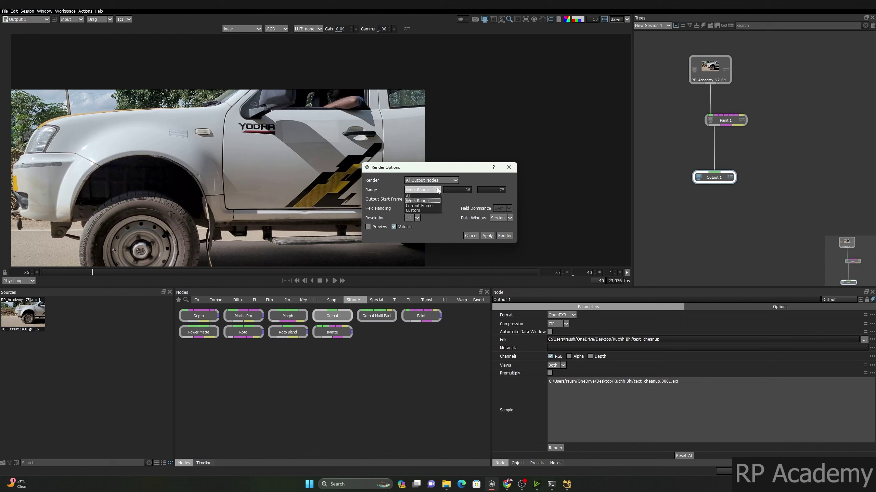
click(437, 190)
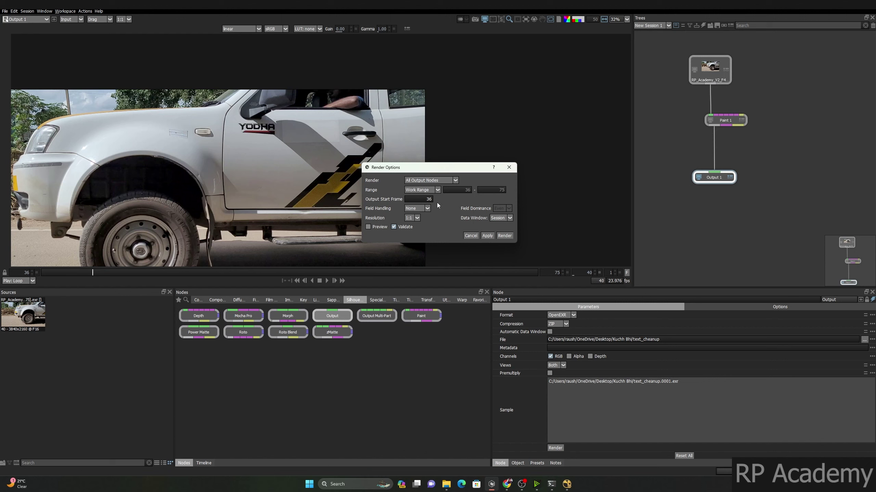
click(430, 191)
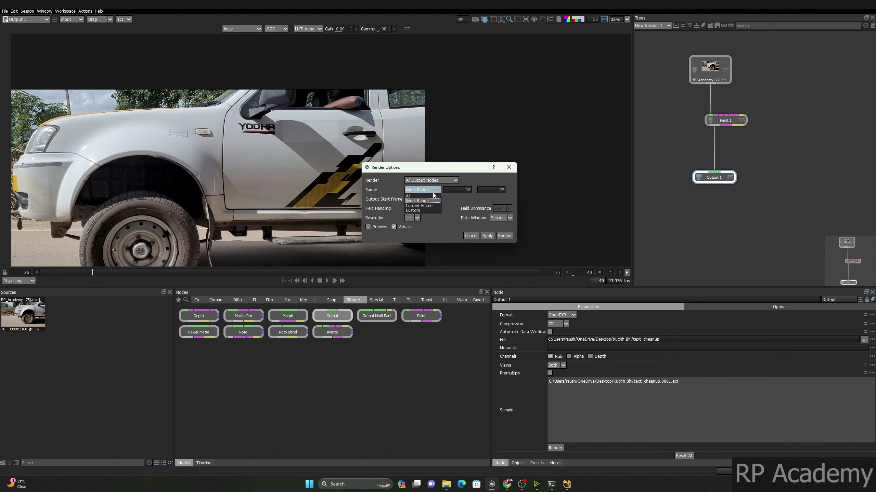
click(430, 200)
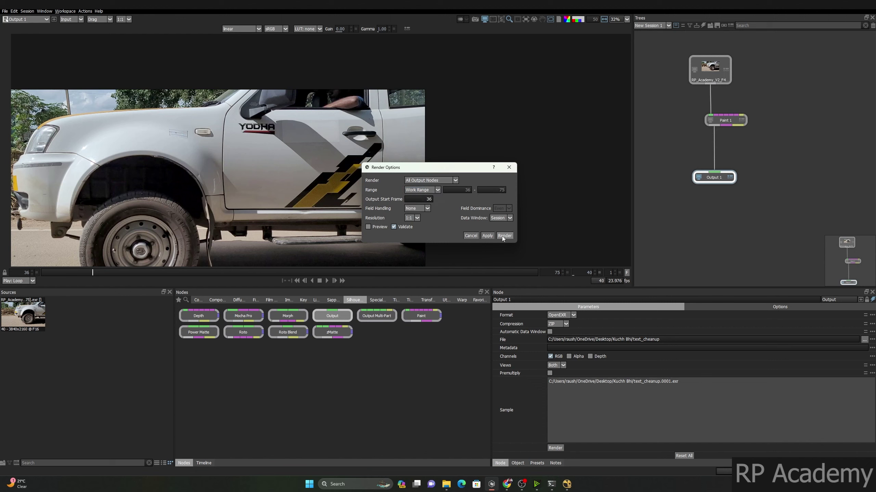
click(368, 227)
click(505, 236)
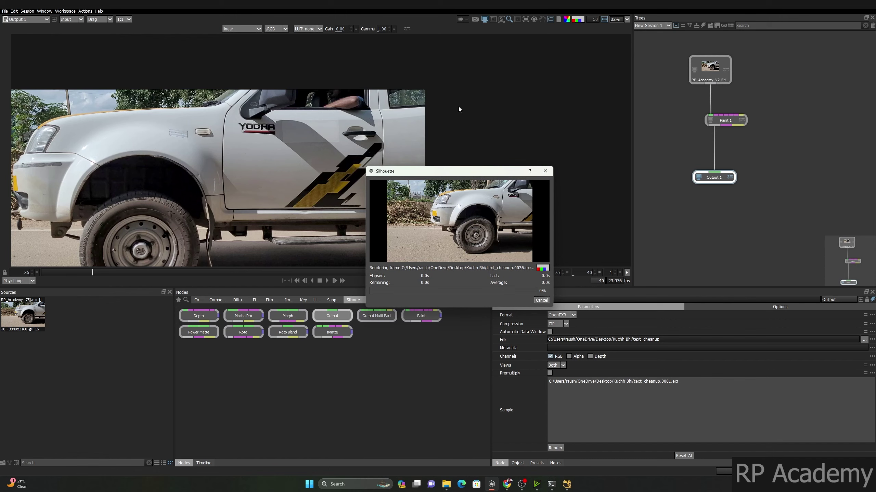
key(Escape)
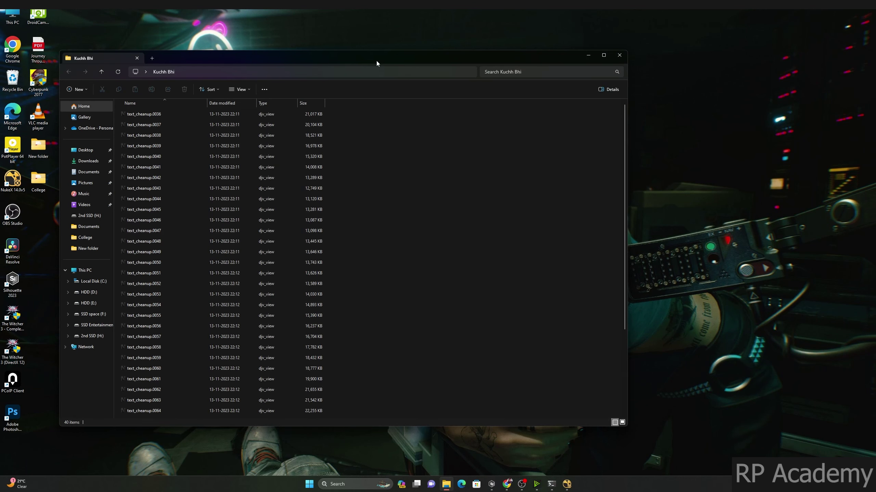
Look through the rendered text_cheanup files in the Kuchh Bhi folder, displaying them as large thumbnails
drag(375, 60, 476, 56)
scroll(519, 165, down, 2)
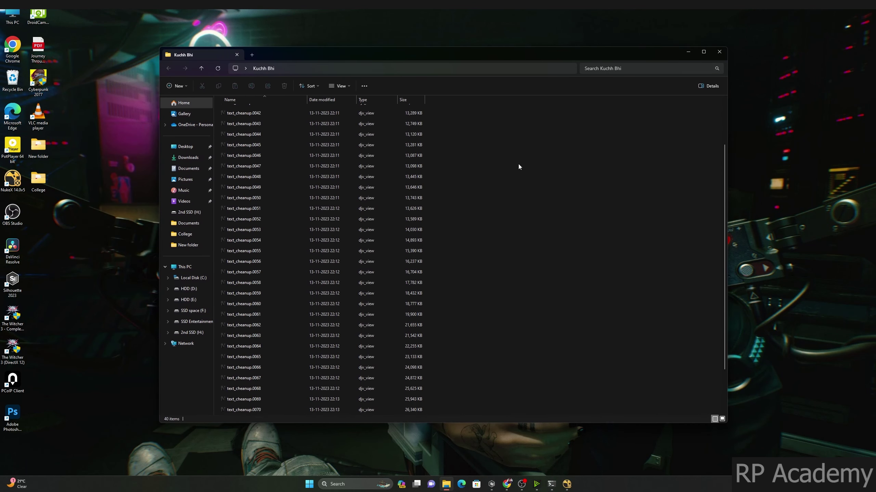
click(721, 419)
drag(234, 292, 729, 106)
click(597, 295)
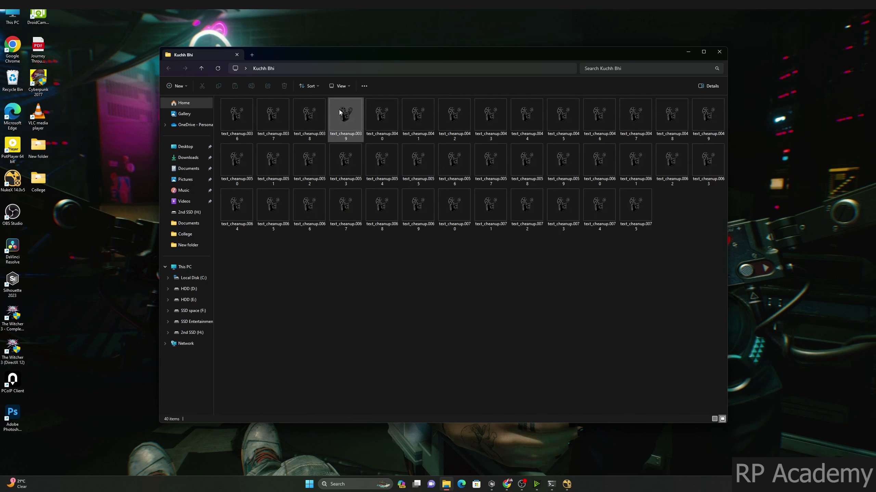
Open the first rendered frame in djv_view, scrub through the sequence to check it, and close the viewer
click(246, 112)
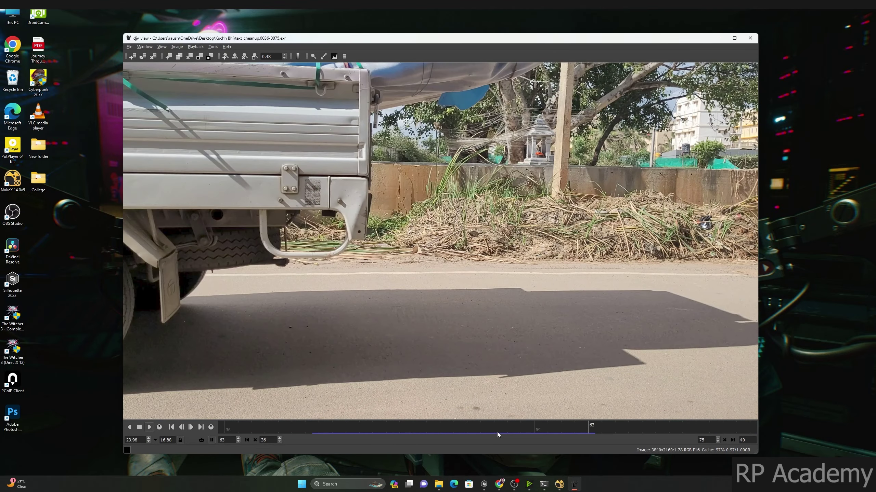
drag(496, 432, 628, 383)
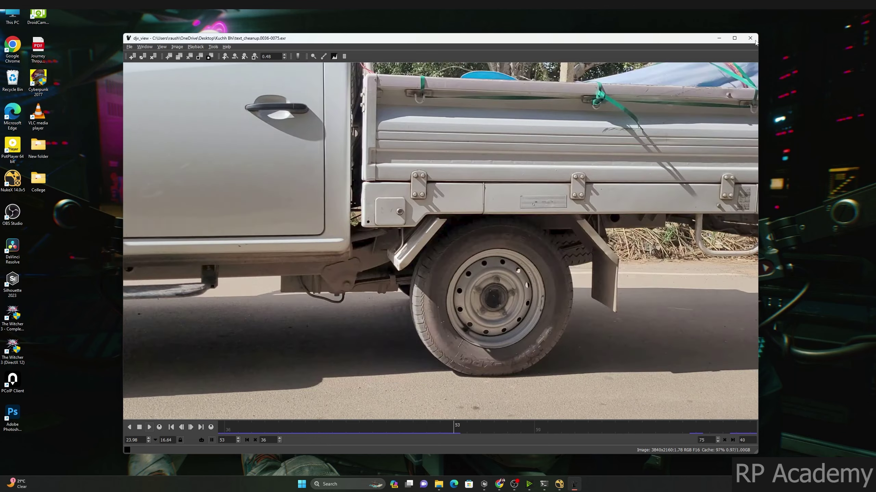
click(750, 39)
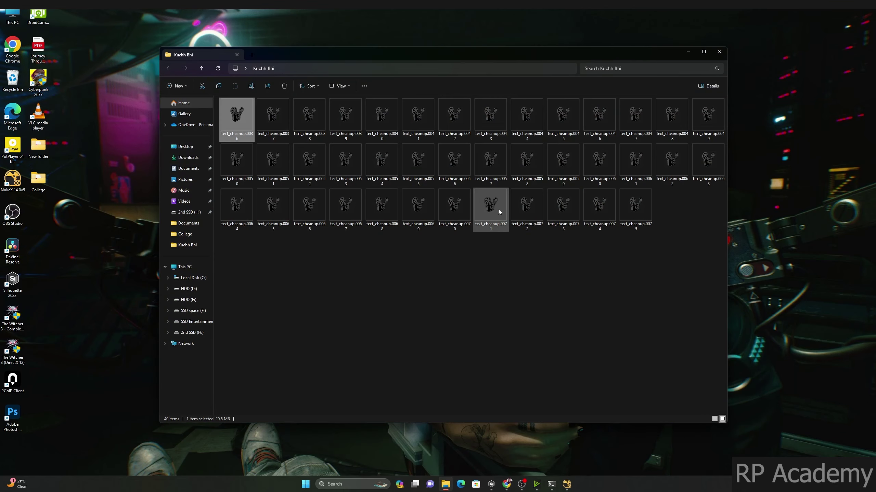
Select all the rendered frames in the Kuchh Bhi folder, clear the selection and close the folder window
drag(700, 222, 241, 115)
drag(242, 298, 706, 116)
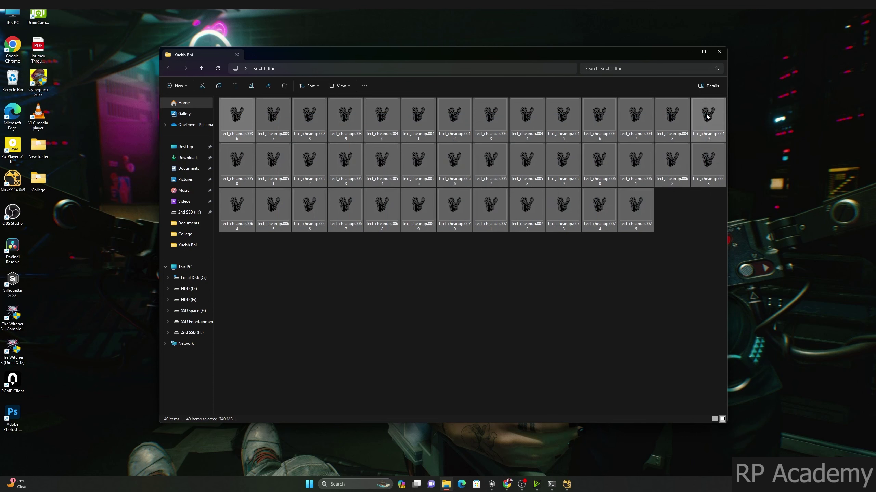
click(463, 306)
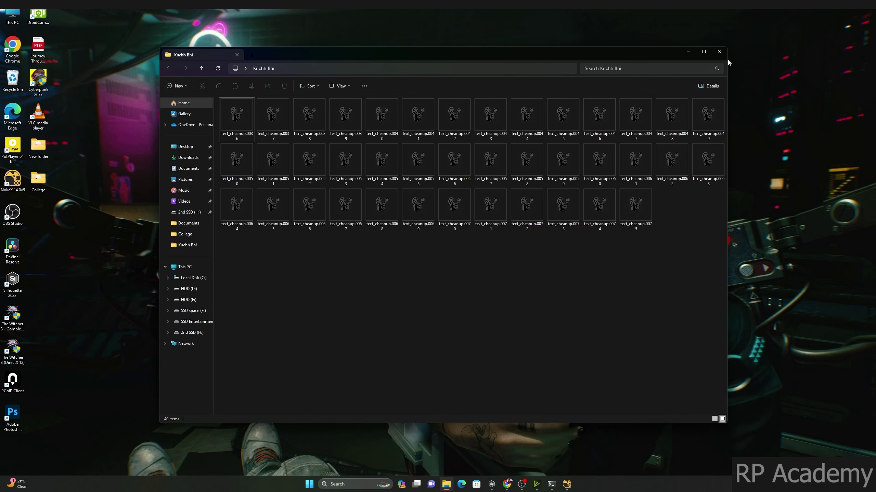
click(719, 51)
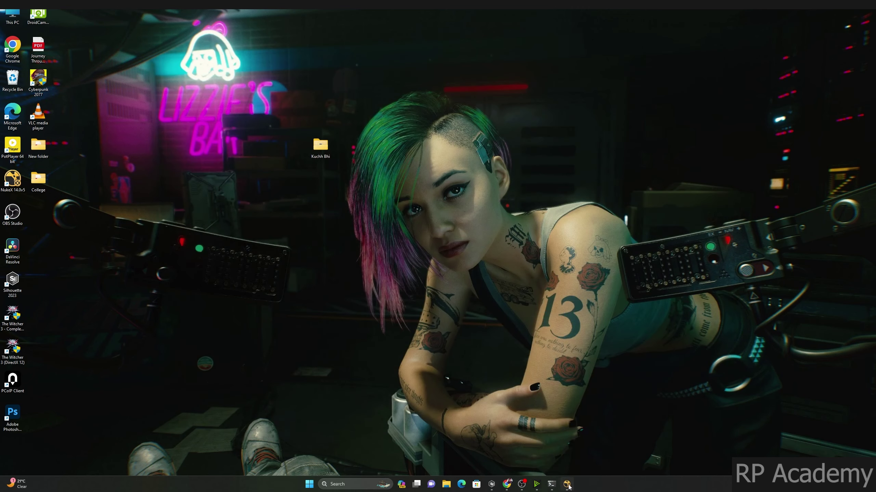
Switch to NukeX and import the Kuchh Bhi folder from the desktop as a Read node, then restore the full-screen window
click(567, 484)
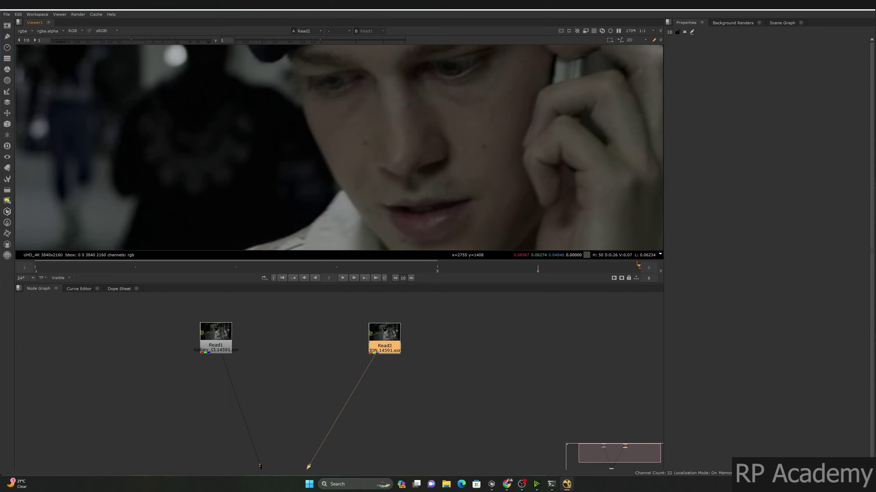
key(alt+s)
drag(484, 32, 632, 22)
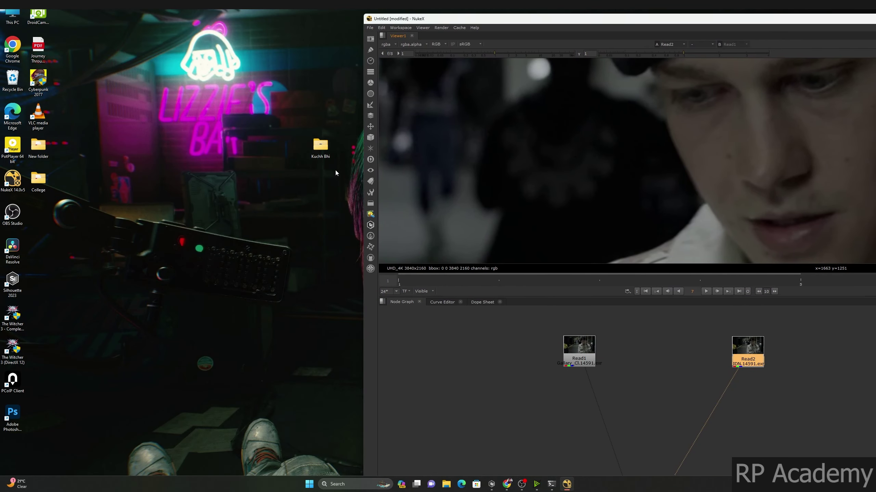
drag(317, 152, 500, 351)
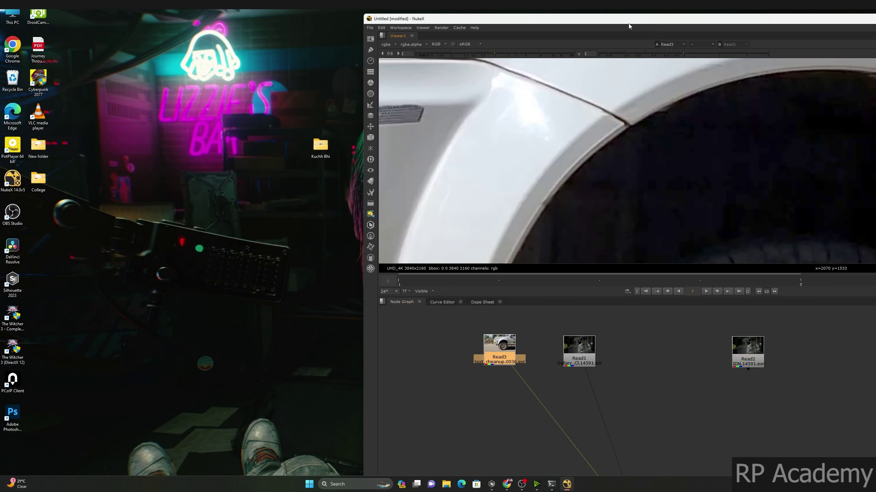
drag(655, 18, 493, 100)
key(alt+s)
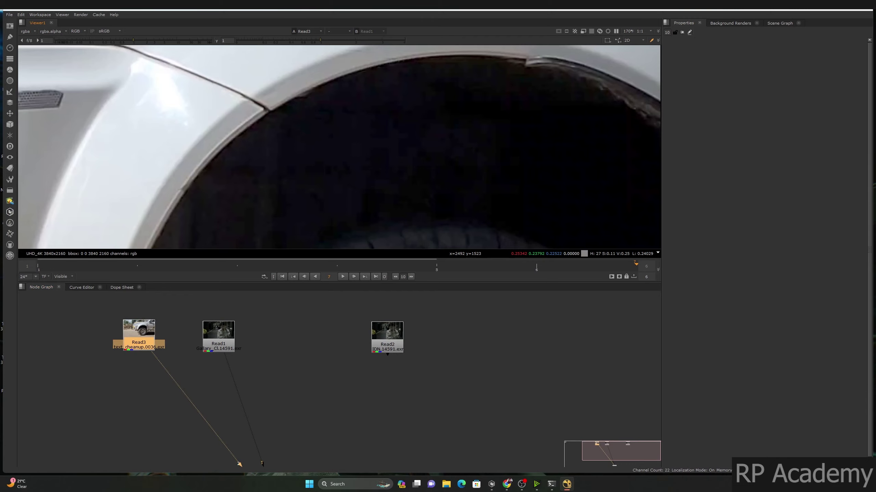
Open the properties of the imported truck Read node, set the timeline range to Input and fit the image in the viewer
double_click(130, 333)
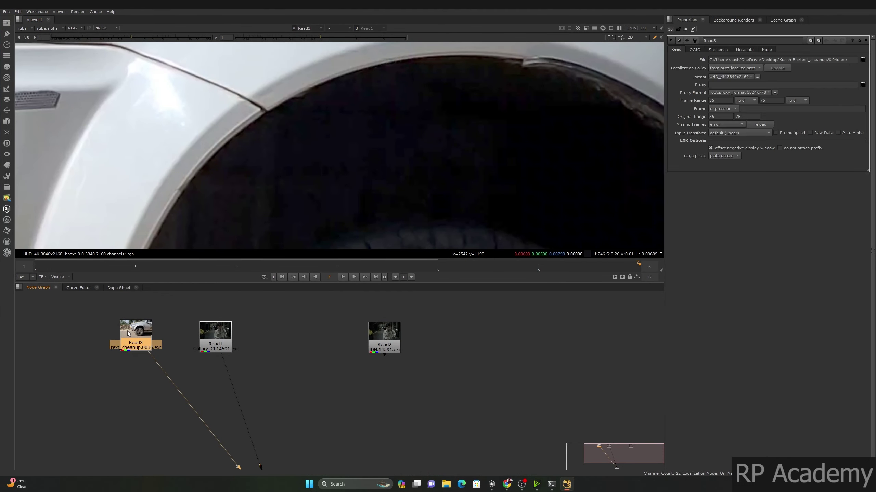
click(69, 277)
click(65, 291)
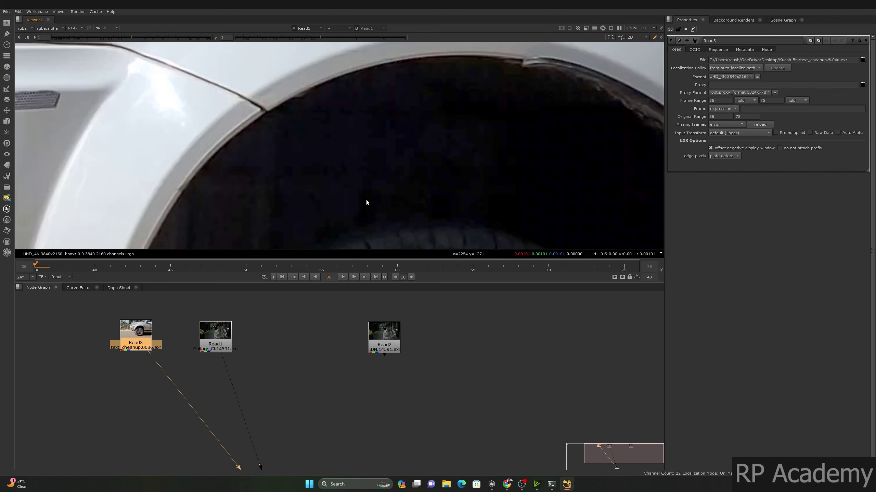
key(f)
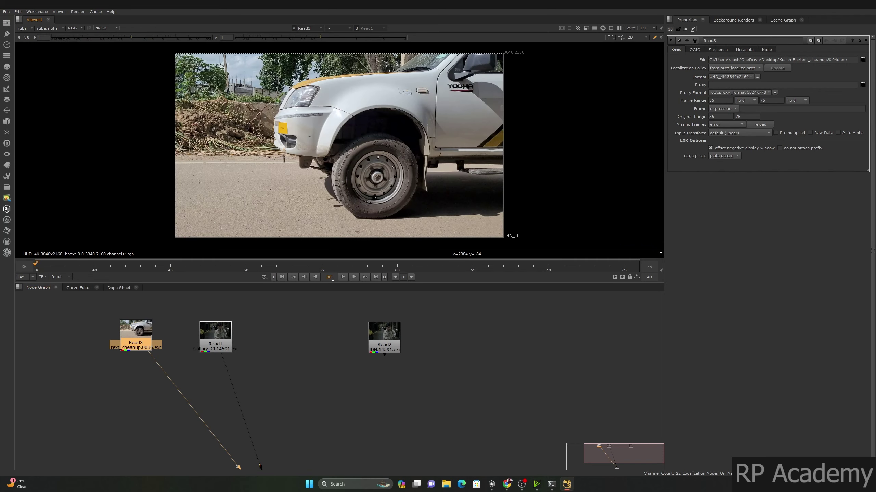
Step forward through the rendered truck sequence frame by frame up to about frame 73
key(Right)
key(Right)
key(Right)
key(Right)
key(Right)
key(Right)
key(Right)
key(Right)
drag(379, 106, 367, 162)
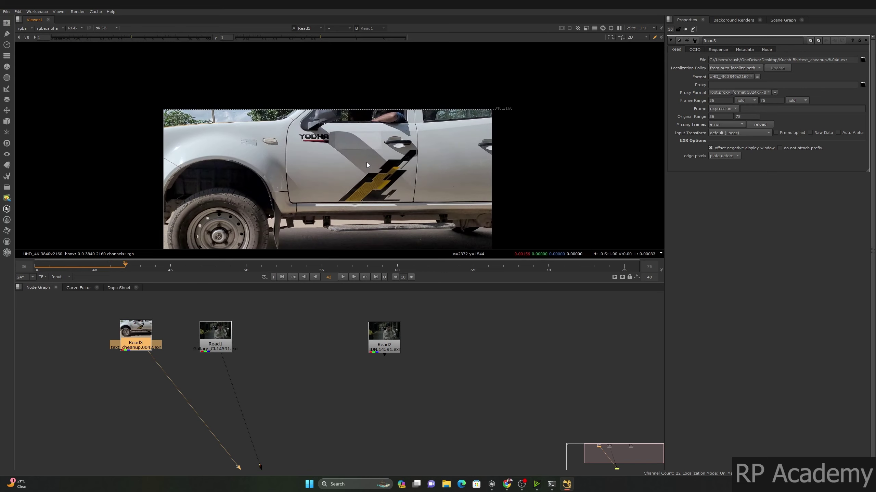
key(Right)
key(Right)
key(Right)
key(Right)
key(Right)
key(Right)
key(Right)
key(Right)
key(Right)
key(Right)
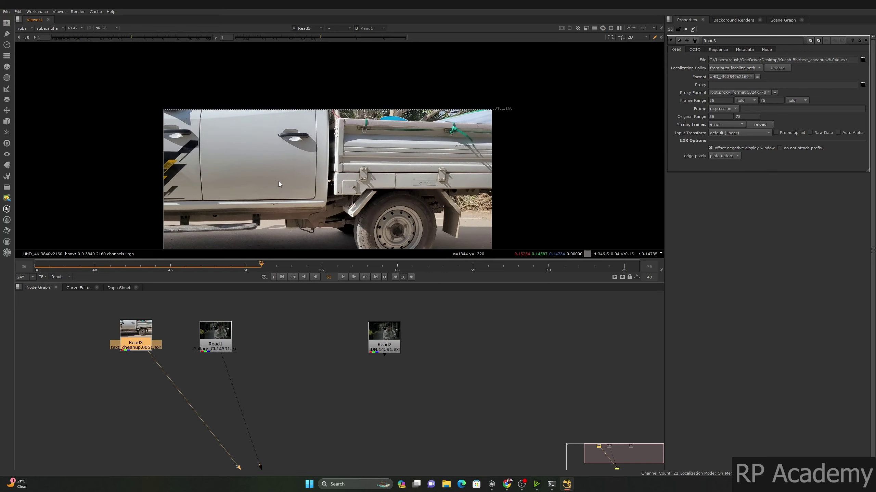
key(Right)
key(Right)
key(Right)
key(Right)
key(Right)
key(Right)
key(Right)
key(Right)
key(Right)
key(Right)
key(Right)
key(Right)
key(Right)
key(Right)
key(Right)
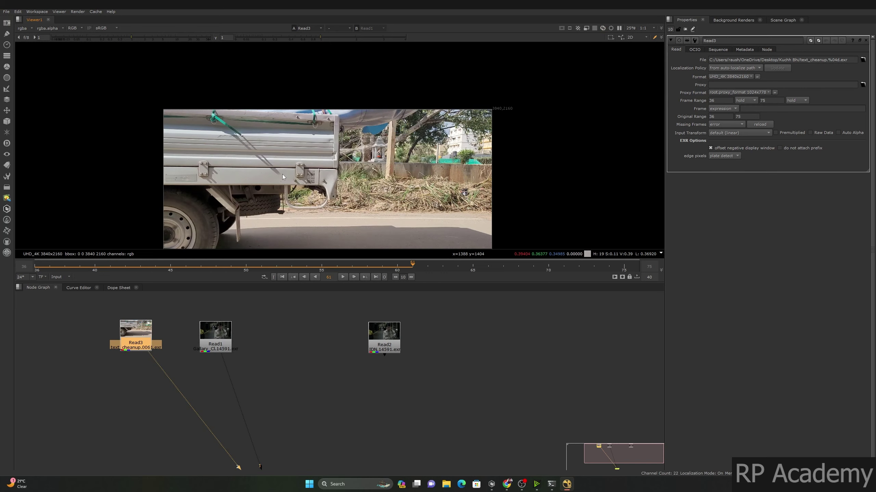
key(Right)
key(Right)
key(Right)
key(Right)
key(Right)
key(Right)
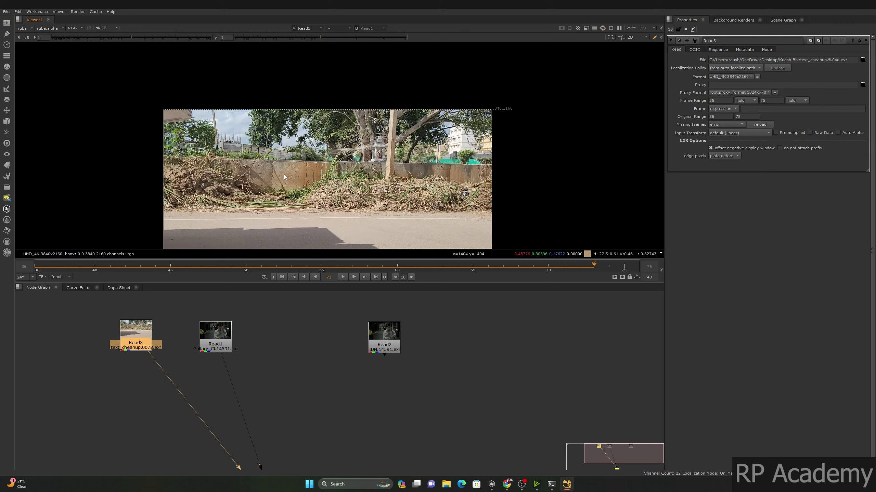
Step backward through the rendered truck sequence frame by frame towards its start
key(Left)
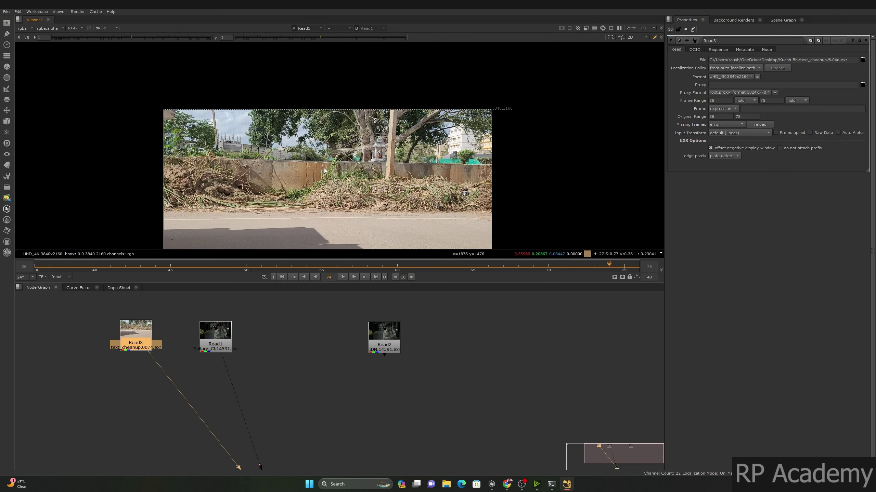
key(Left)
key(Left)
key(Left)
key(Left)
key(Left)
key(Left)
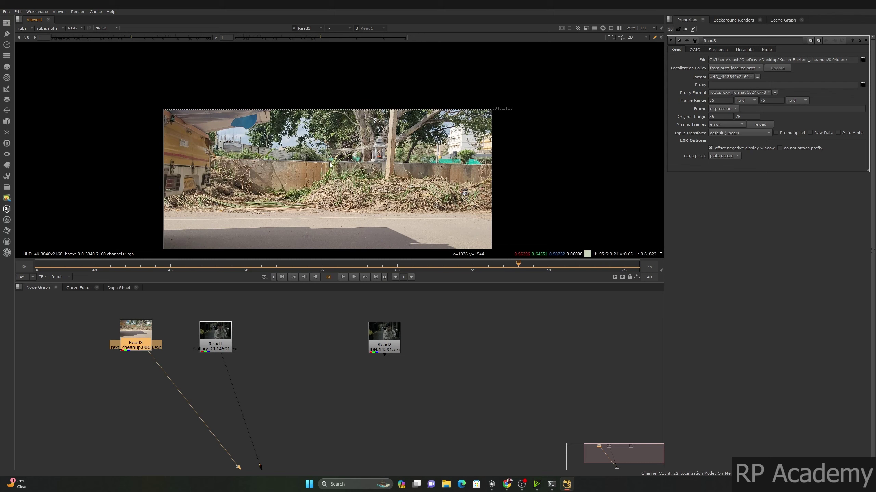
key(Left)
key(Left)
key(Left)
key(Left)
key(Left)
key(Left)
key(Left)
key(Left)
key(Left)
key(Left)
key(Left)
key(Left)
key(Left)
key(Left)
key(Left)
key(Left)
key(Left)
key(Left)
key(Left)
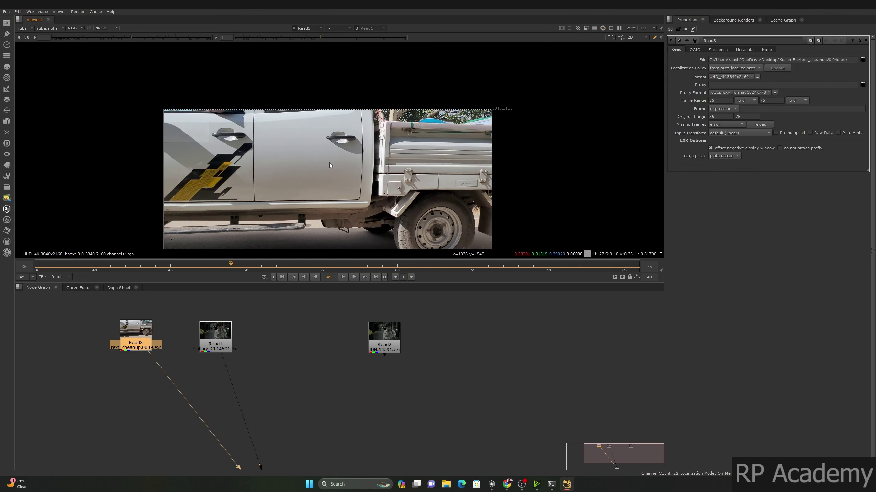
key(Left)
key(Left)
key(Left)
key(Left)
key(Left)
key(Left)
key(Left)
key(Left)
key(Left)
key(Left)
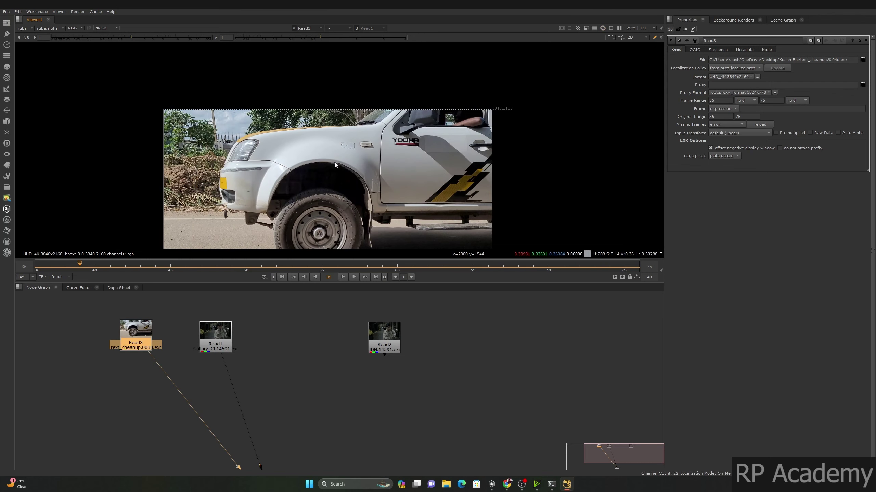
key(Left)
key(Left)
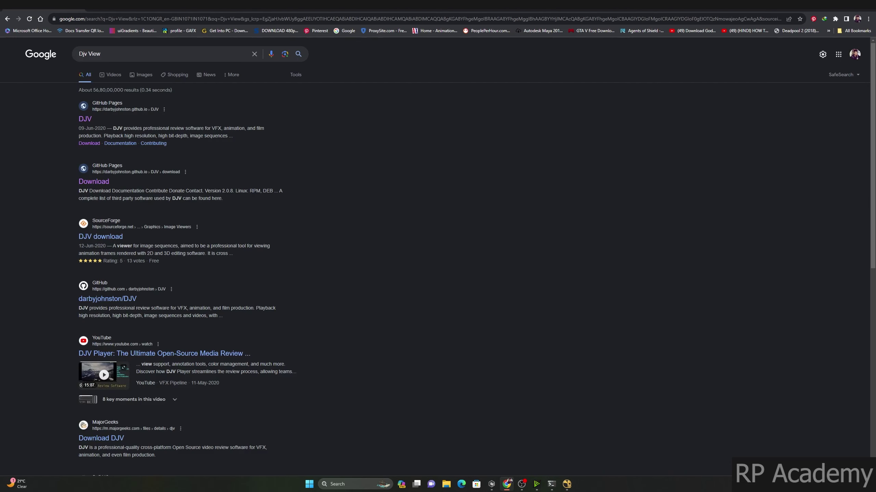
Search Google for Djv View again, open the DJV site from the results and go to its download page
drag(113, 53, 53, 62)
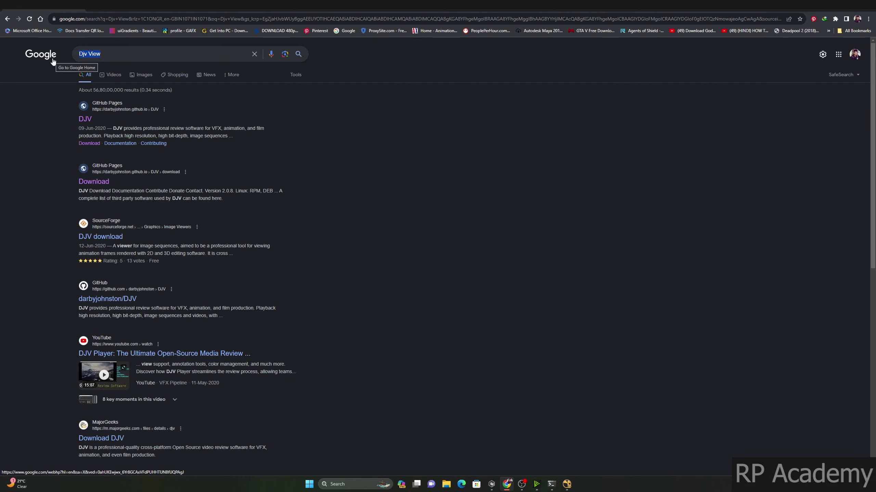
click(90, 55)
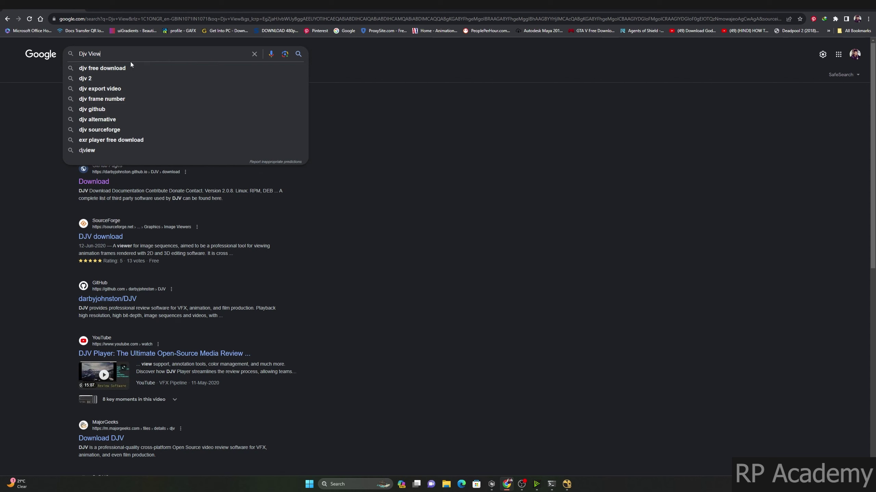
key(Return)
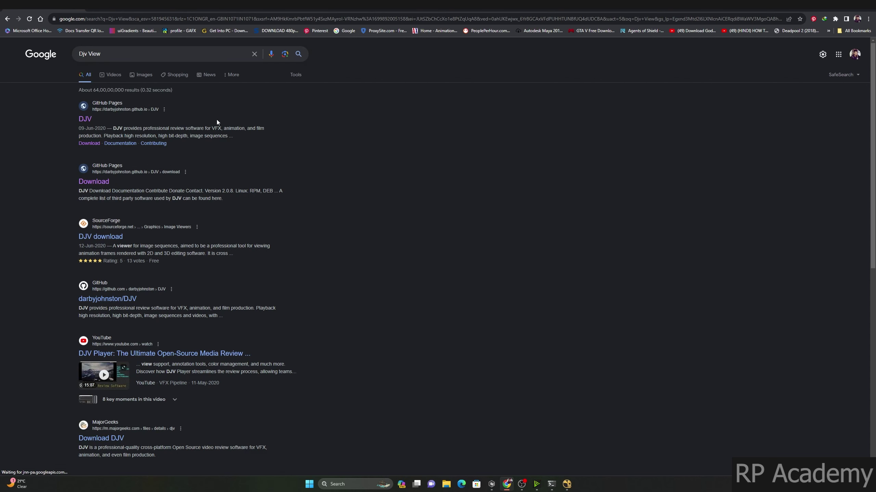
click(85, 119)
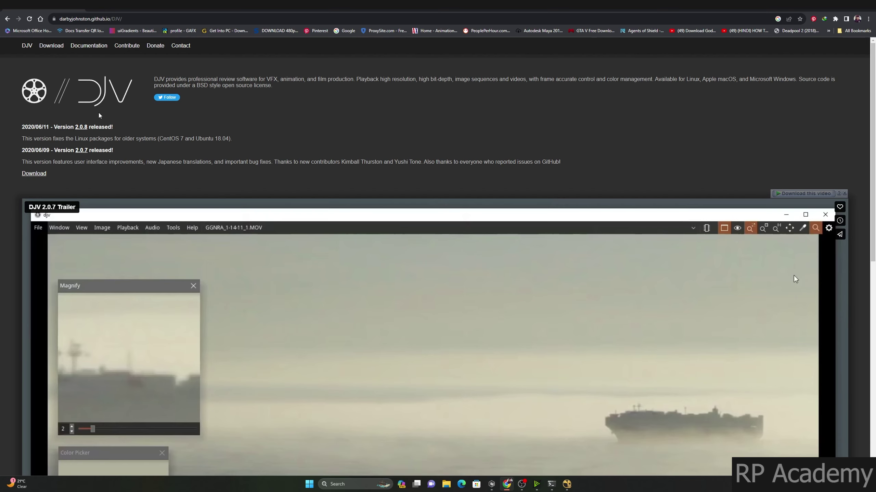
click(51, 47)
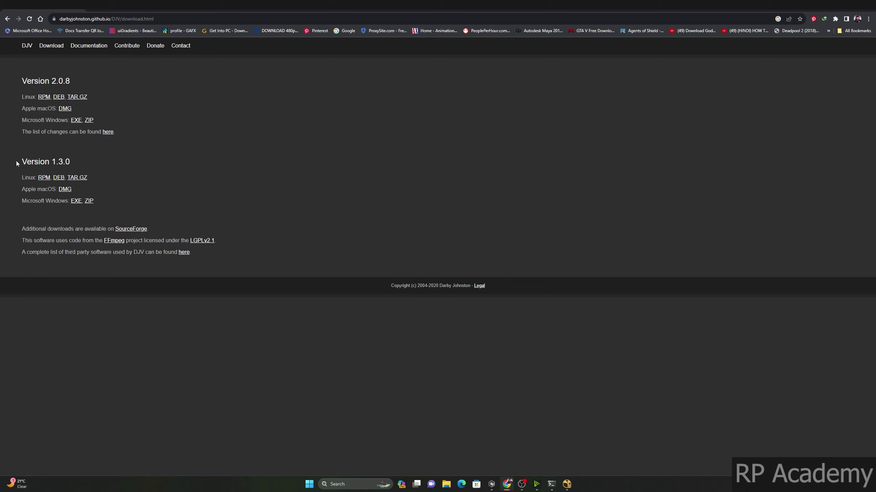
Request the Microsoft Windows EXE installer of DJV version 1.3.0
drag(74, 165, 50, 163)
drag(84, 79, 49, 83)
click(172, 152)
drag(17, 177, 68, 203)
click(77, 203)
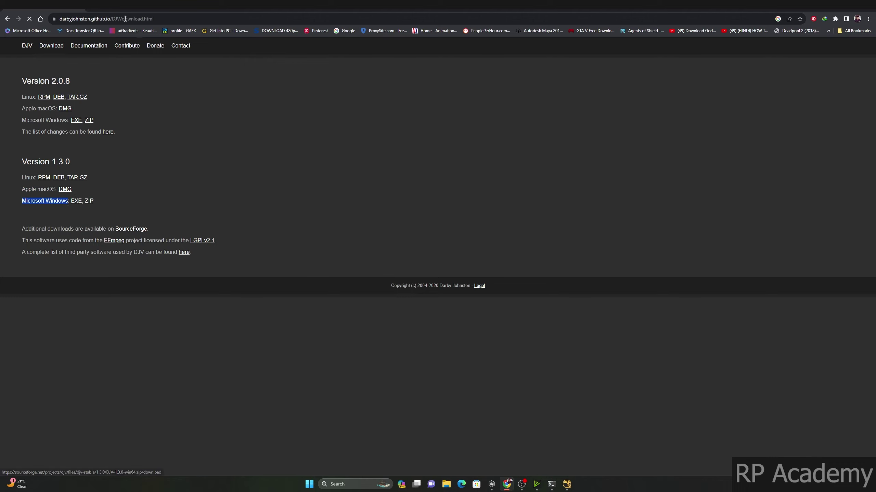
Start downloading DJV-1.3.0-win64.exe and select the installer in the Programs download folder
scroll(293, 265, down, 1)
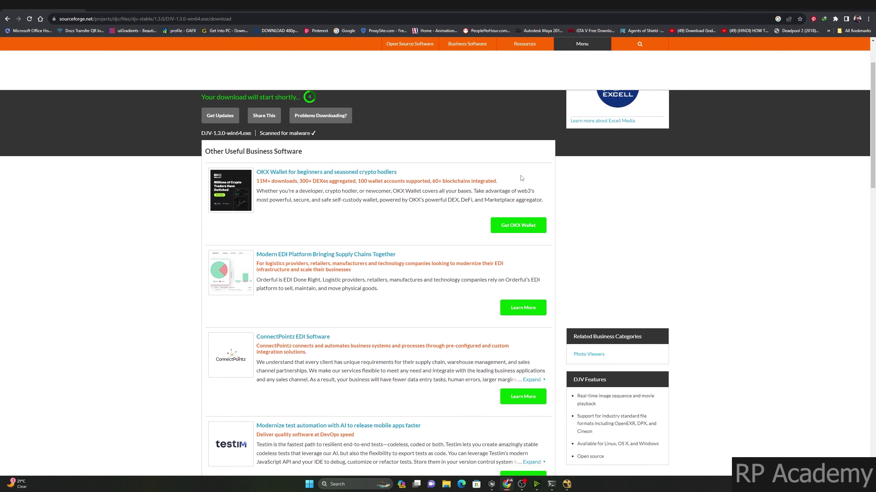
scroll(393, 245, up, 1)
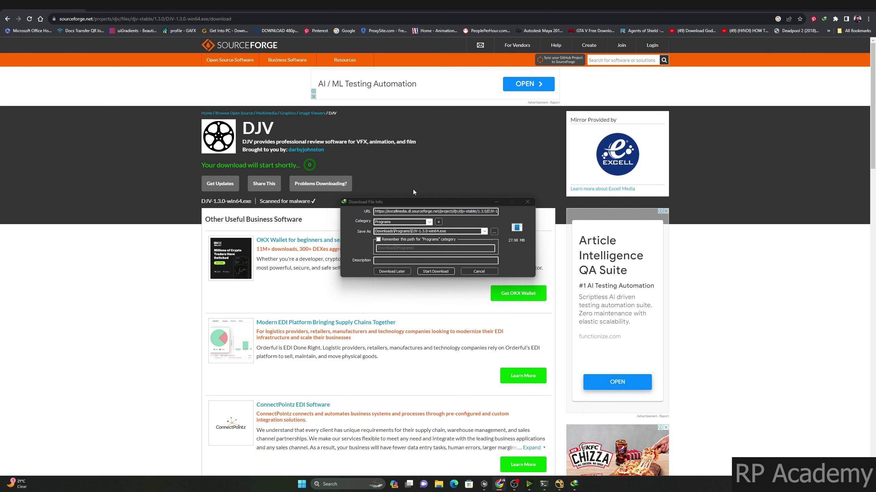
drag(412, 203, 290, 195)
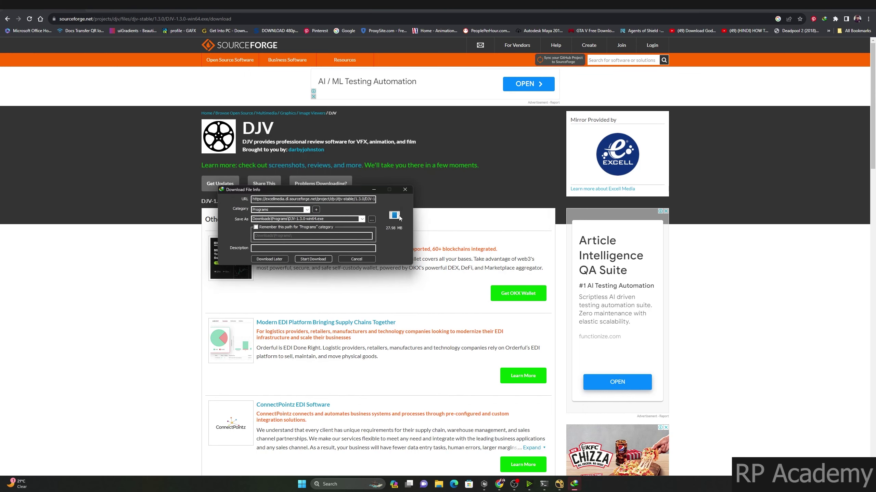
click(323, 259)
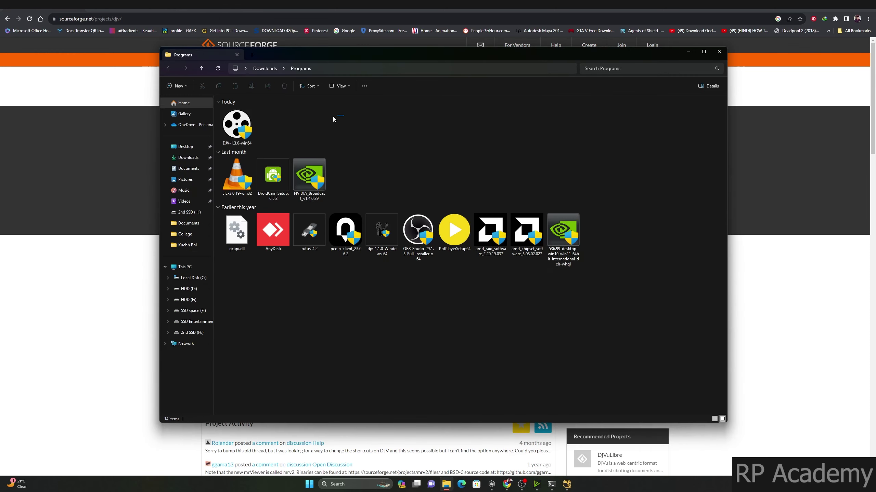
drag(333, 119, 238, 136)
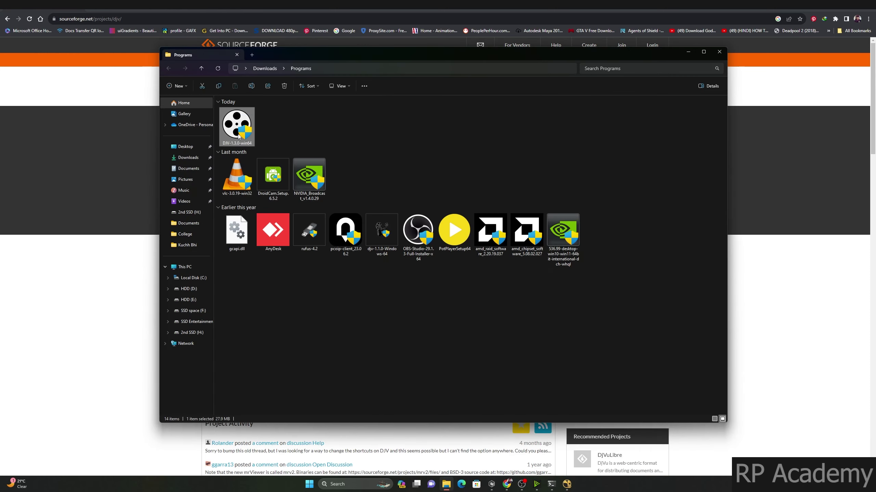
Minimize the open windows, open the Kuchh Bhi folder on the desktop and select the first rendered frame
click(688, 52)
click(817, 4)
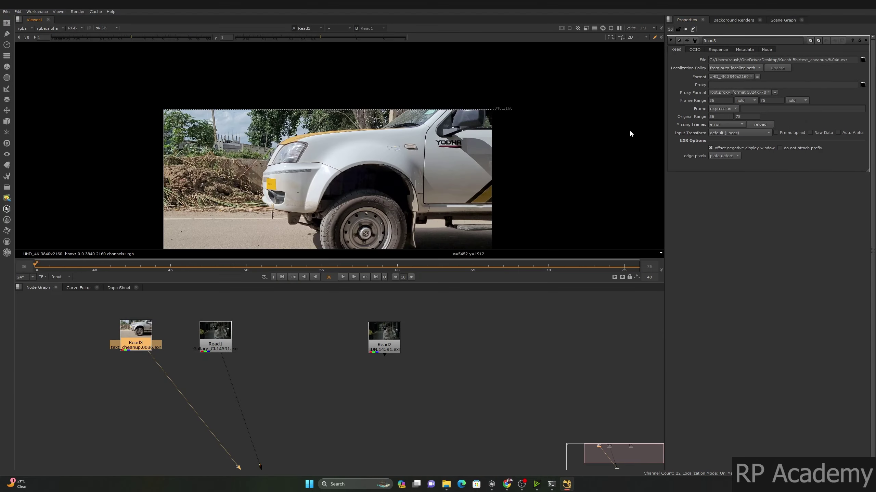
click(566, 484)
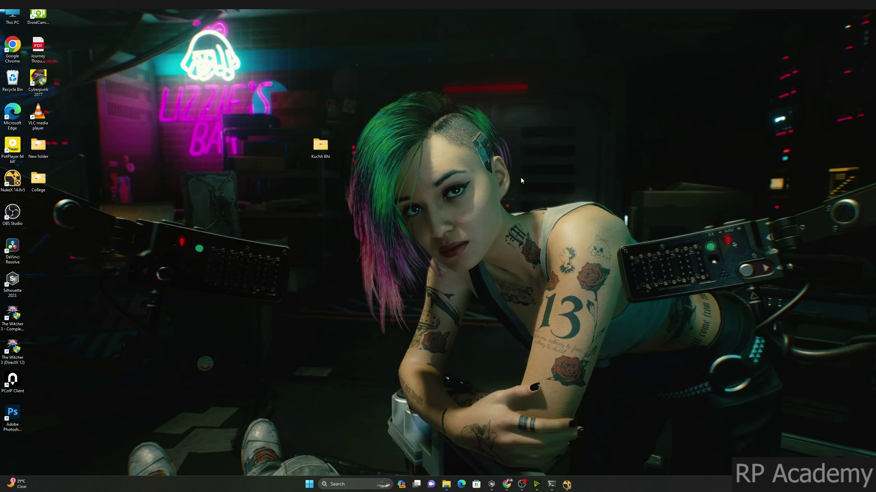
double_click(326, 155)
click(240, 137)
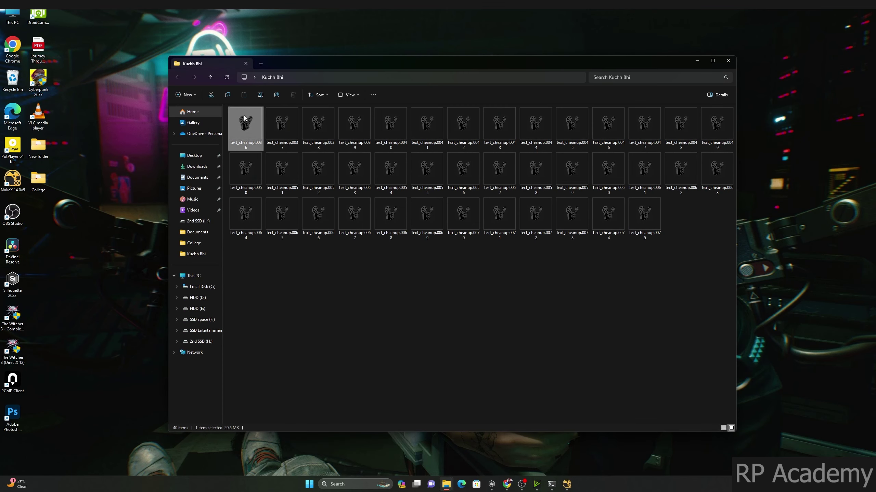
Open the first rendered frame with djv_view, scrub the truck sequence and close the viewer
right_click(245, 134)
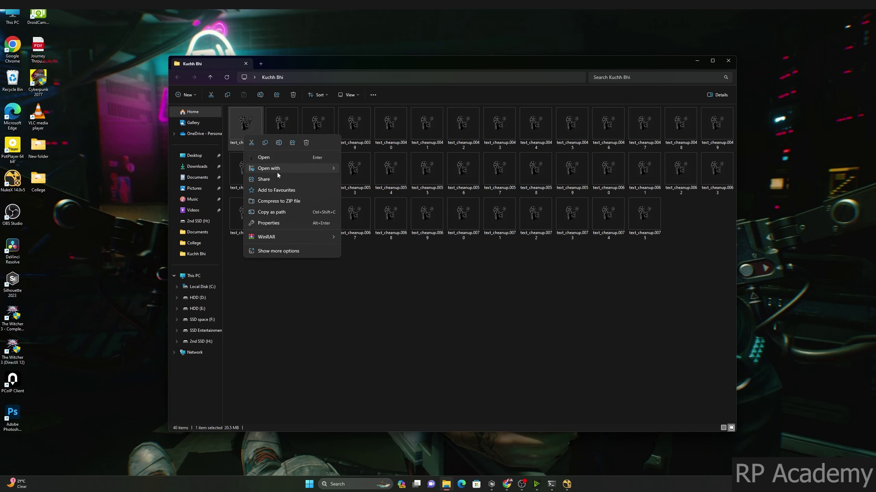
mouse_move(278, 170)
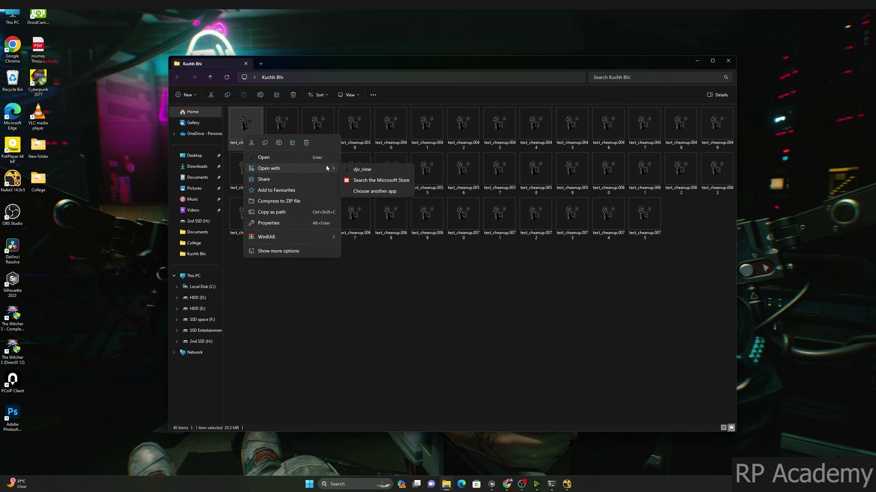
click(363, 171)
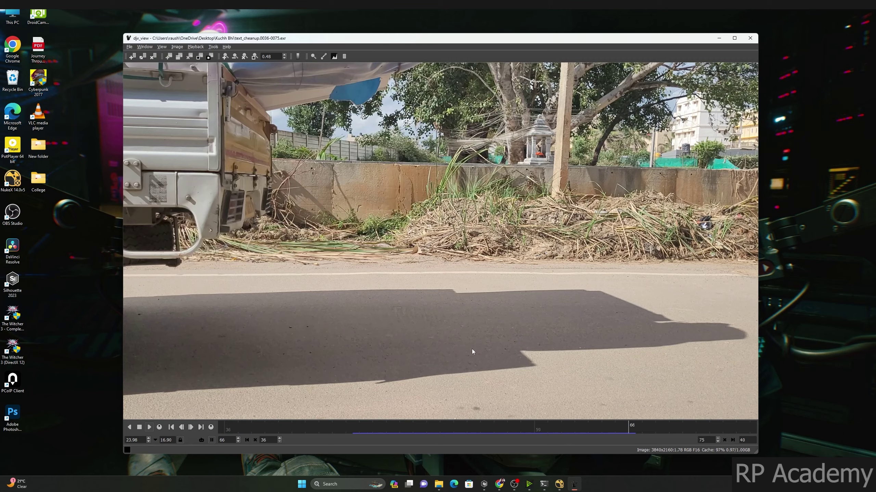
drag(522, 432, 223, 428)
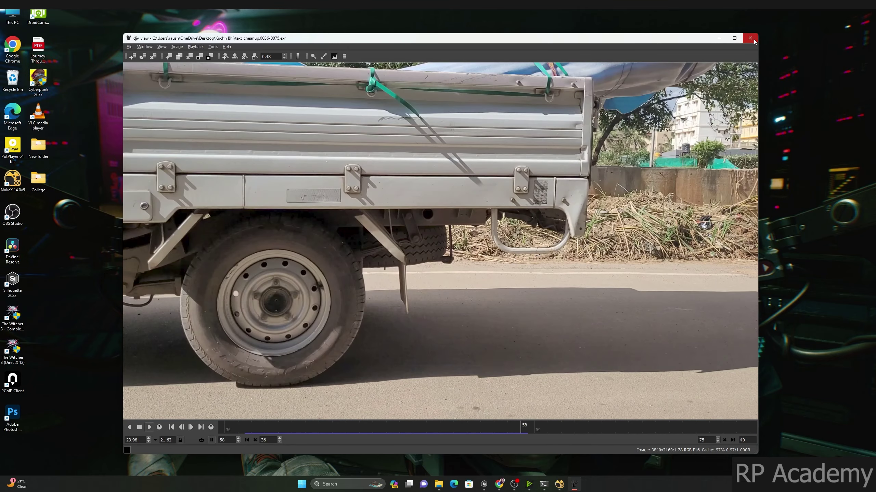
click(750, 38)
Switch to Silhouette and look over the painted truck output in the viewer
click(484, 484)
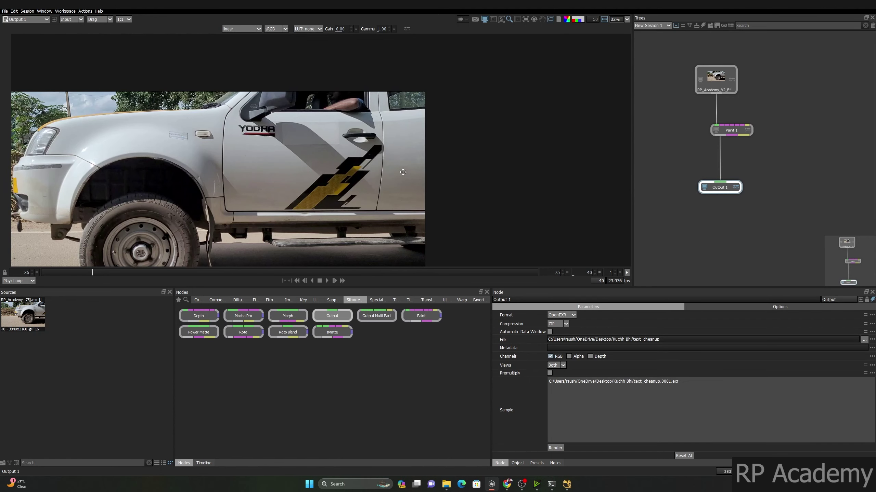
drag(311, 174, 308, 204)
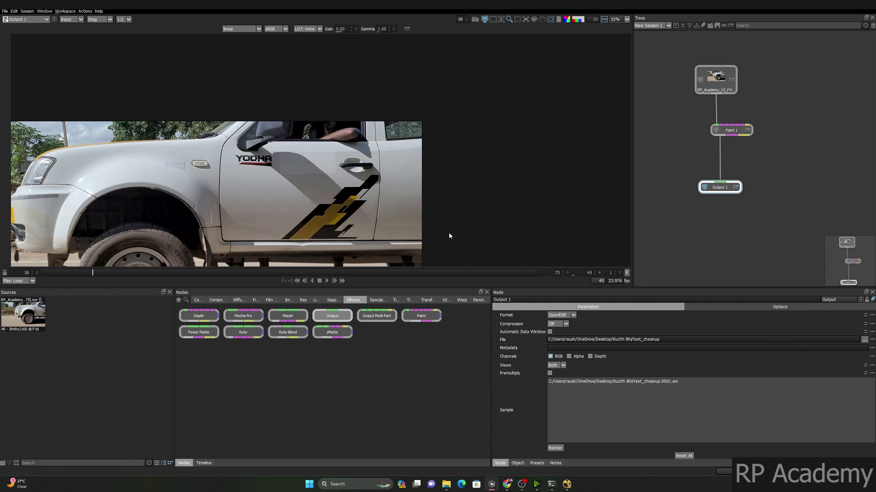
drag(449, 237, 261, 141)
scroll(281, 76, down, 3)
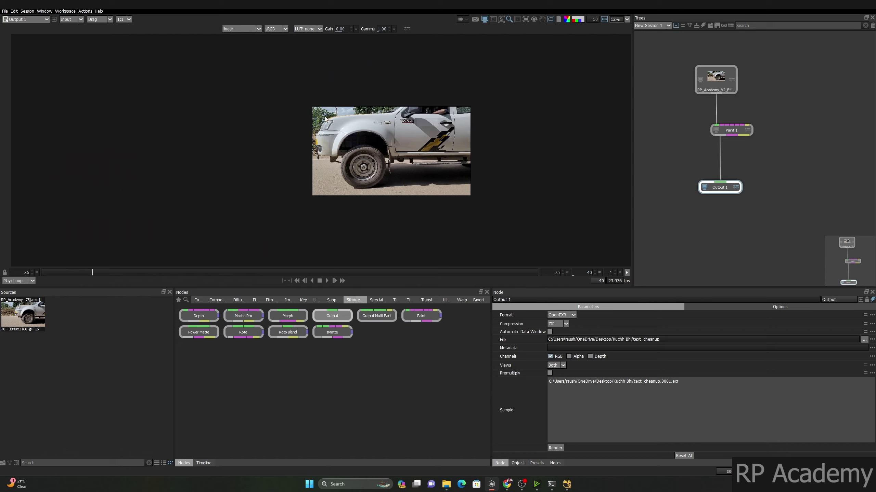
drag(325, 117, 278, 129)
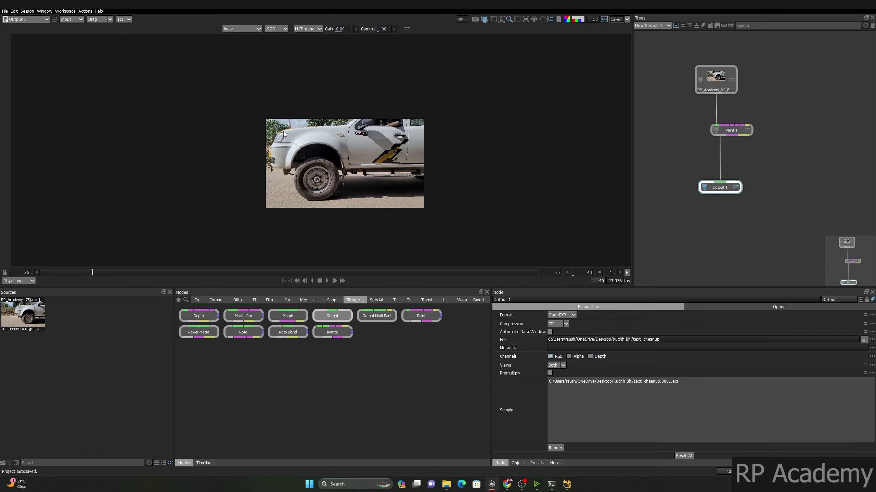
Switch to NukeX, show the Read1 soldier plate in the viewer and inspect it up close
click(567, 484)
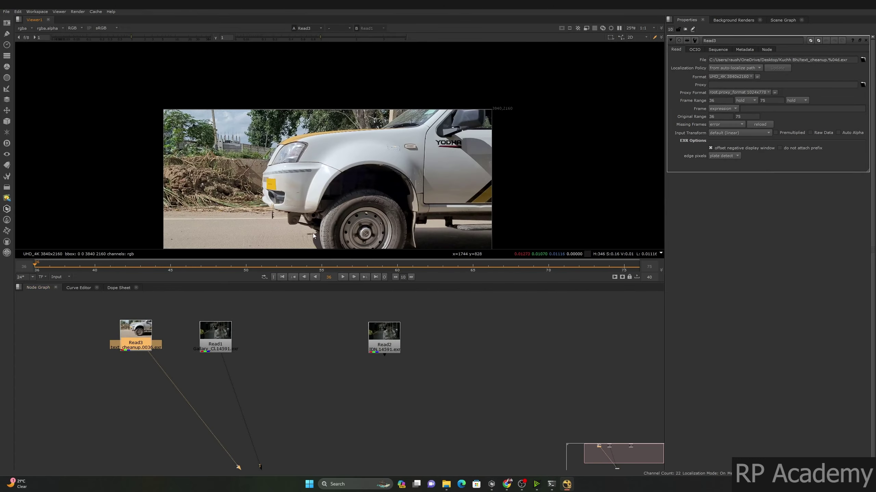
click(236, 334)
key(1)
scroll(251, 180, up, 8)
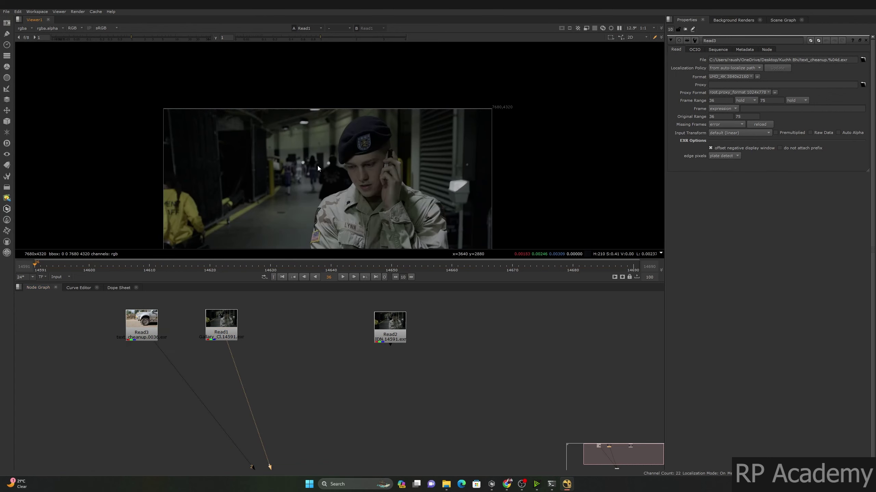
scroll(348, 123, down, 6)
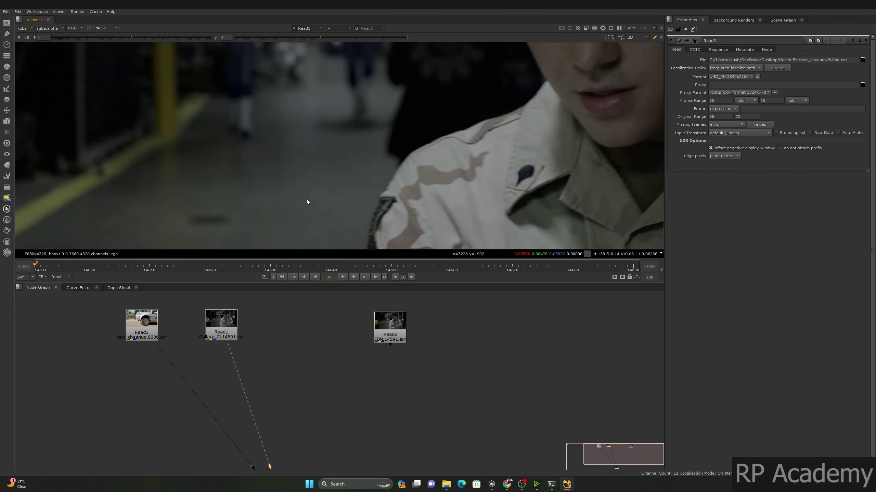
scroll(275, 186, up, 2)
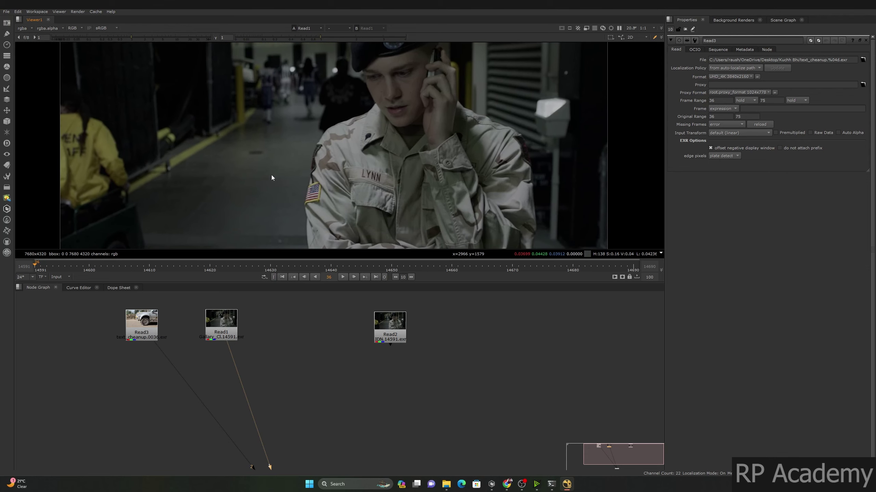
Inspect the soldier's face in Read1's red channel, then compare its green and blue channels, ending on green
key(r)
scroll(284, 171, up, 2)
scroll(292, 178, up, 7)
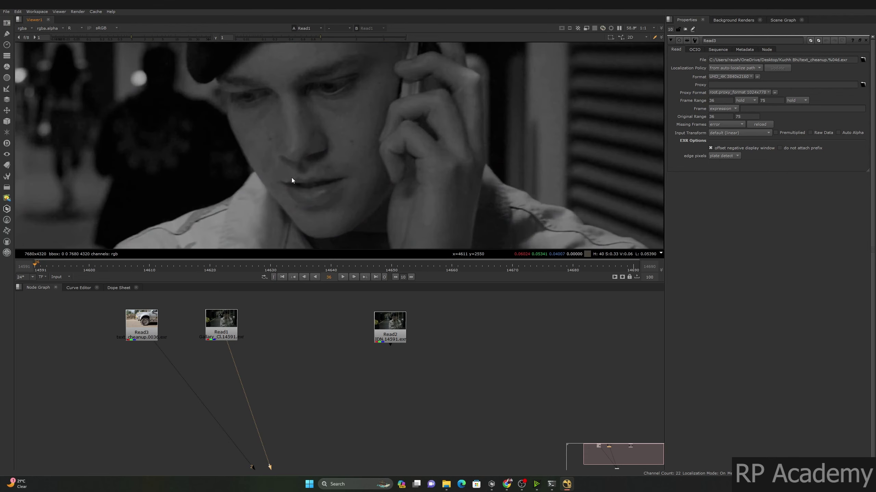
key(g)
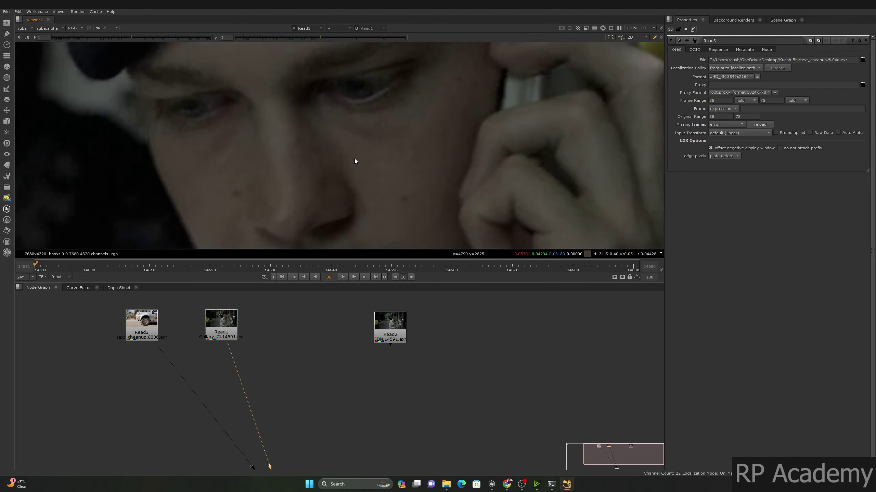
key(b)
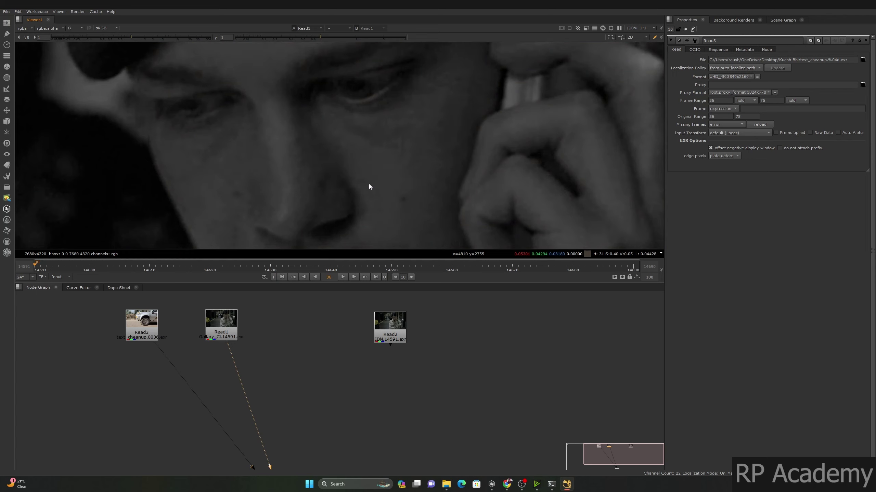
key(g)
key(b)
key(g)
key(b)
key(g)
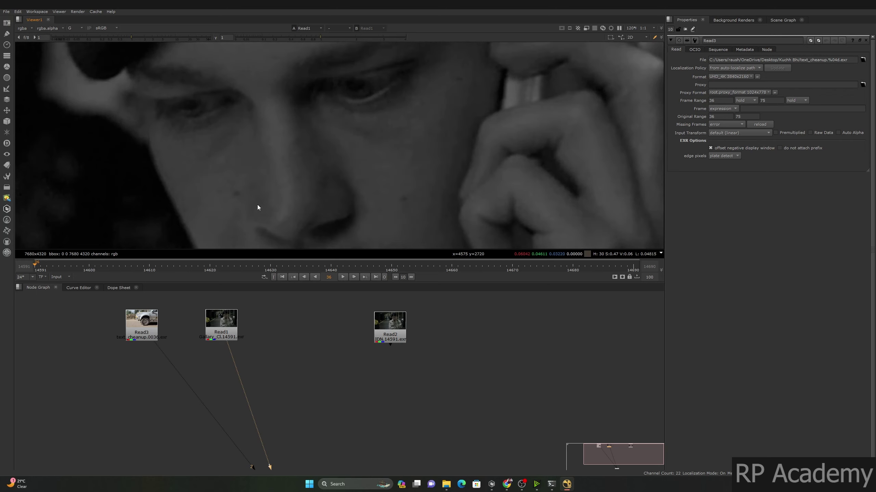
View Read2 as the second viewer input, switch back to Read1 and maximize the viewer
click(390, 326)
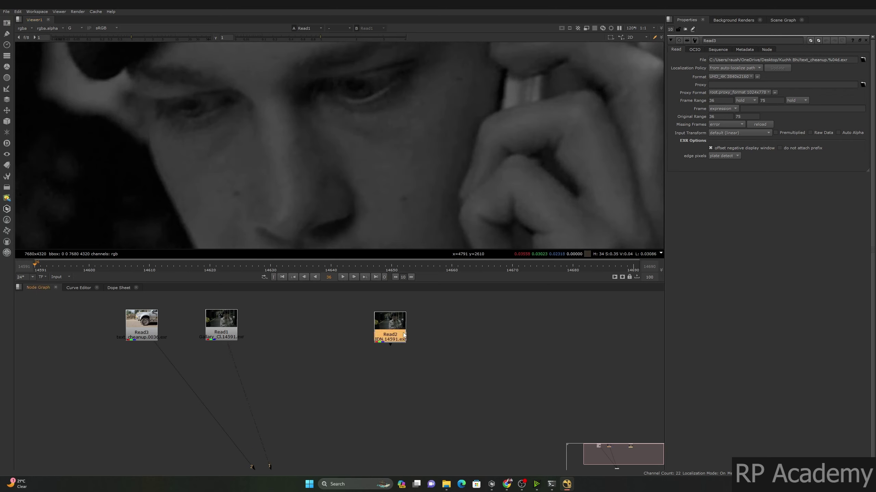
key(2)
scroll(333, 151, up, 8)
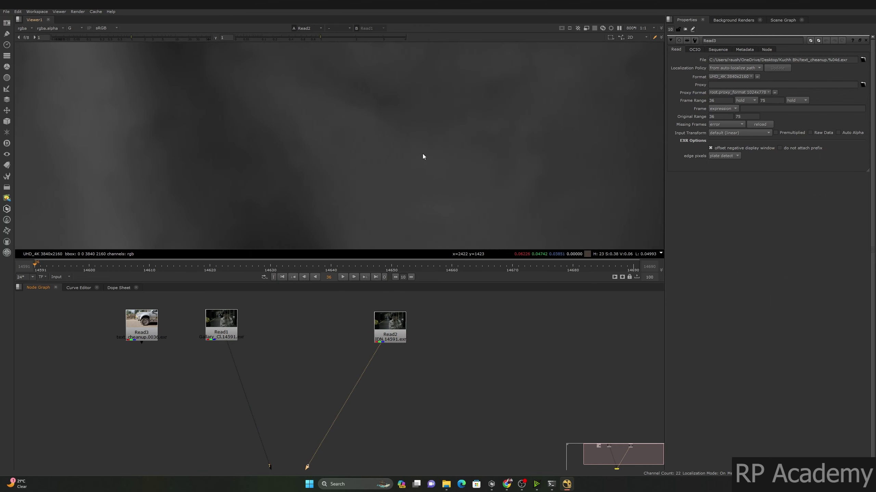
key(1)
key(space)
Examine the soldier's face in Read1's green channel, then switch to Read2 and examine the same plate
scroll(352, 246, down, 3)
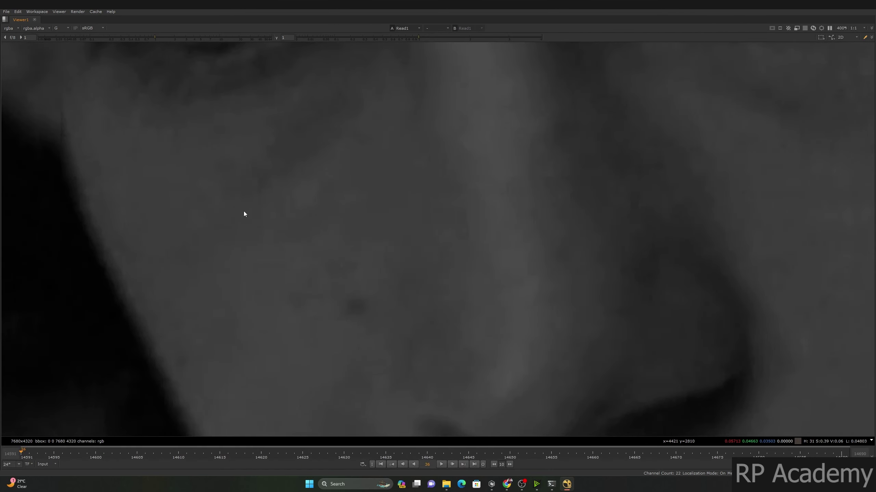
drag(143, 121, 400, 365)
scroll(401, 364, down, 5)
drag(566, 271, 290, 352)
scroll(278, 306, up, 2)
key(2)
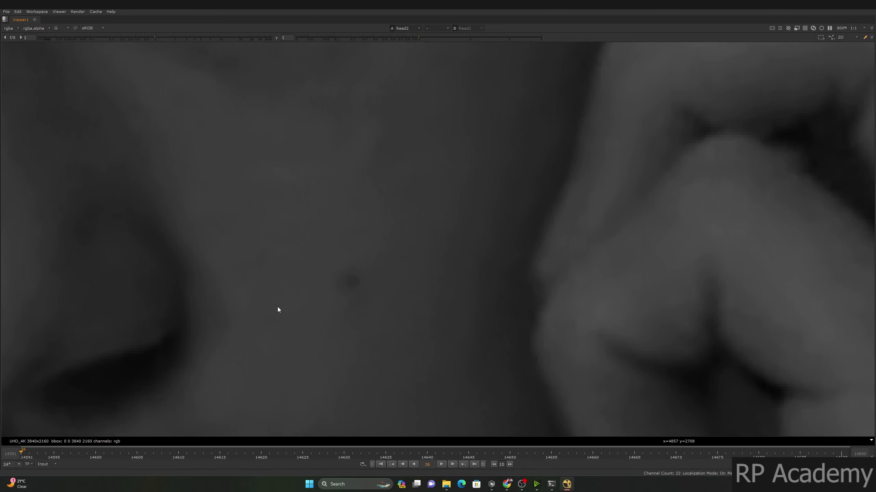
scroll(277, 306, down, 4)
scroll(275, 305, up, 5)
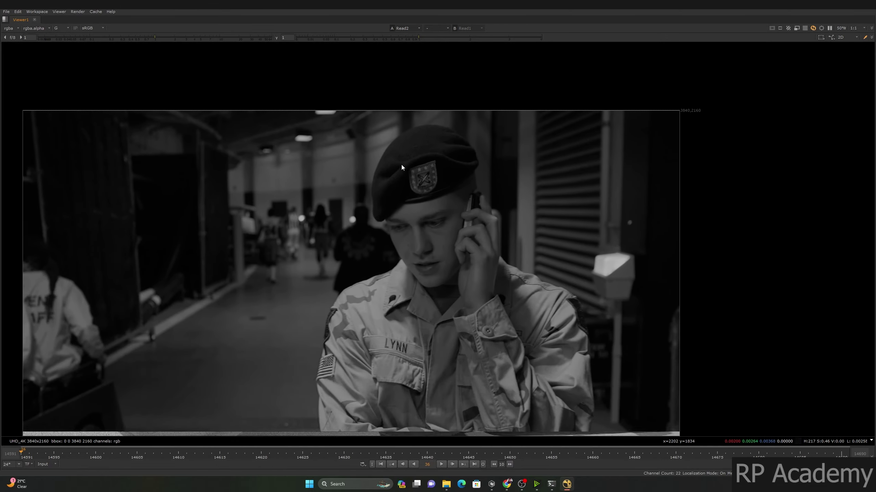
Examine the corridor floor in Read2's green channel up close, then restore the viewer to the full NukeX layout
scroll(257, 332, up, 3)
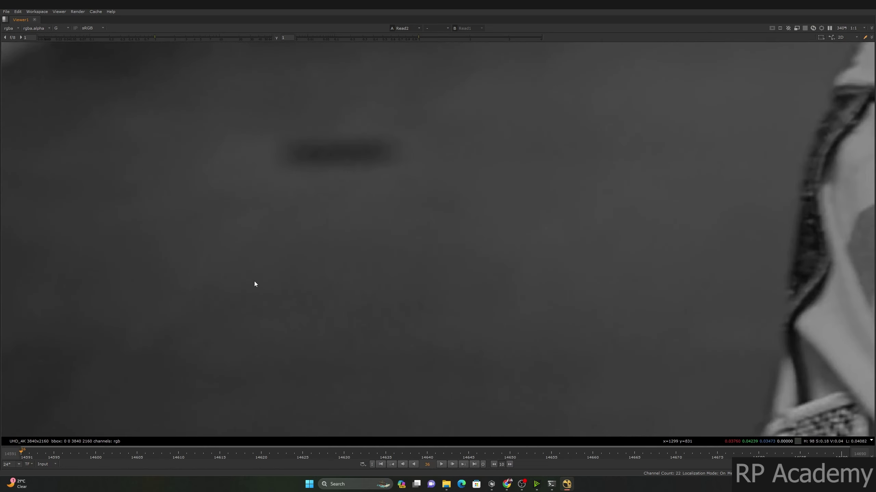
drag(214, 223, 516, 442)
scroll(516, 397, down, 3)
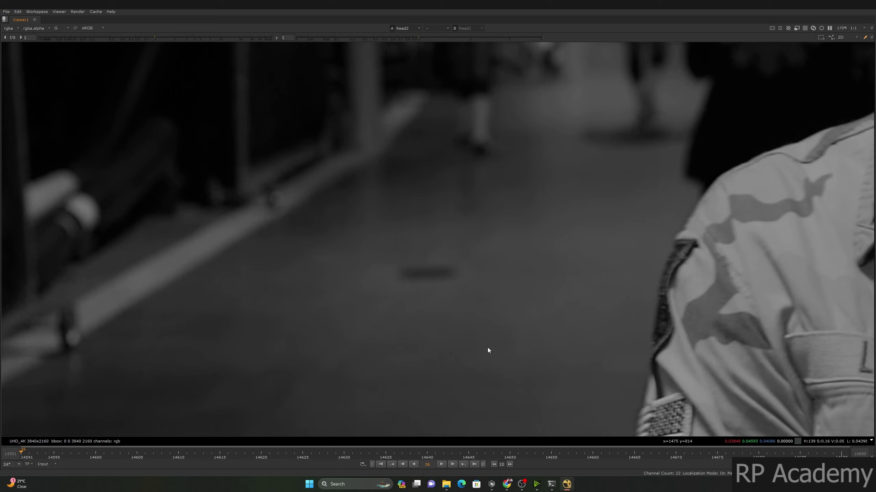
key(space)
drag(425, 156, 425, 183)
scroll(415, 159, down, 3)
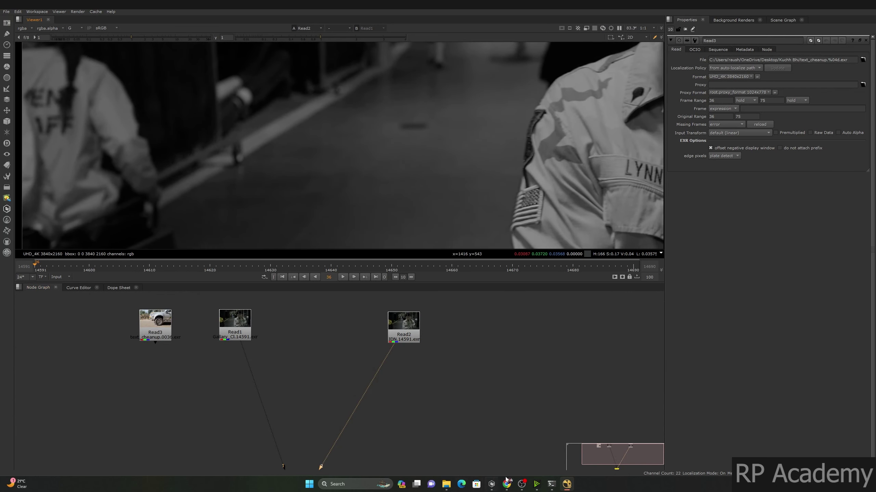
Switch to Silhouette, activate the Paint 1 node and inspect the painted truck plate up close
click(492, 484)
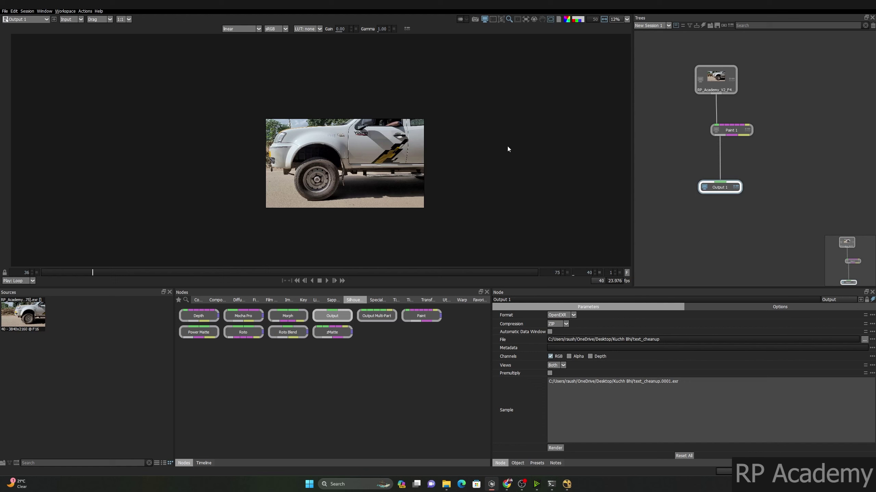
drag(377, 141, 343, 146)
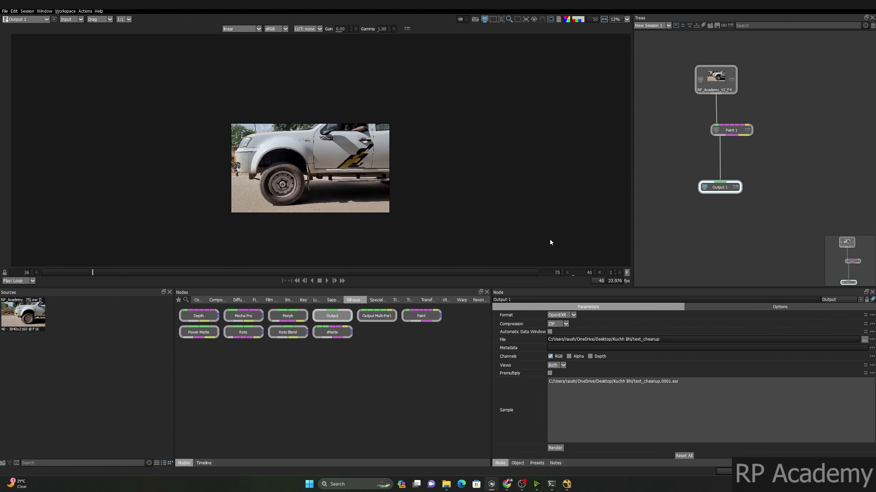
click(731, 130)
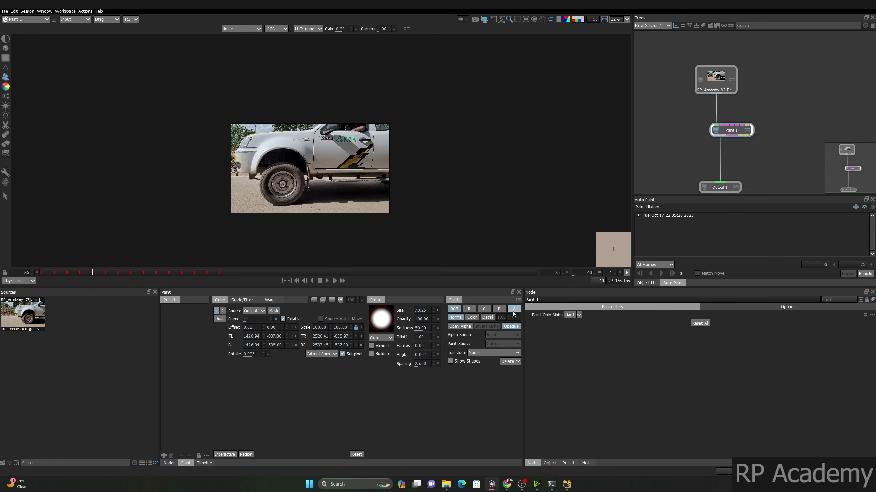
scroll(369, 183, up, 4)
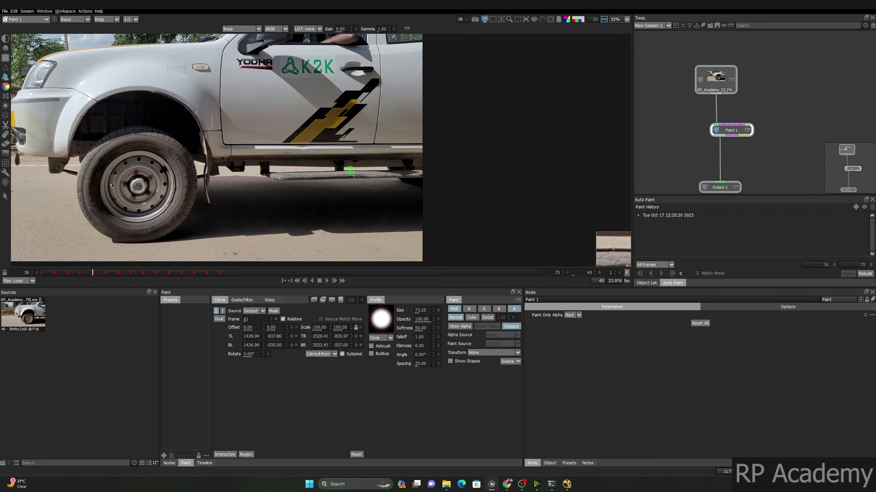
drag(349, 170, 418, 231)
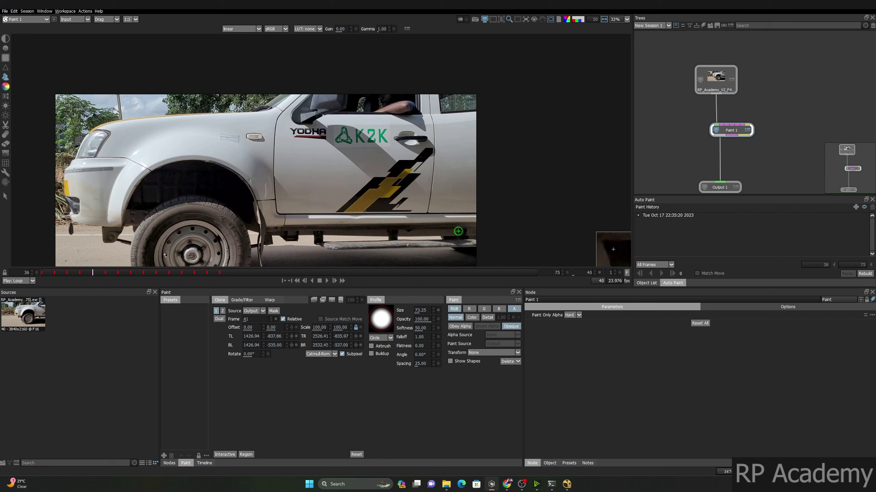
drag(438, 190, 423, 164)
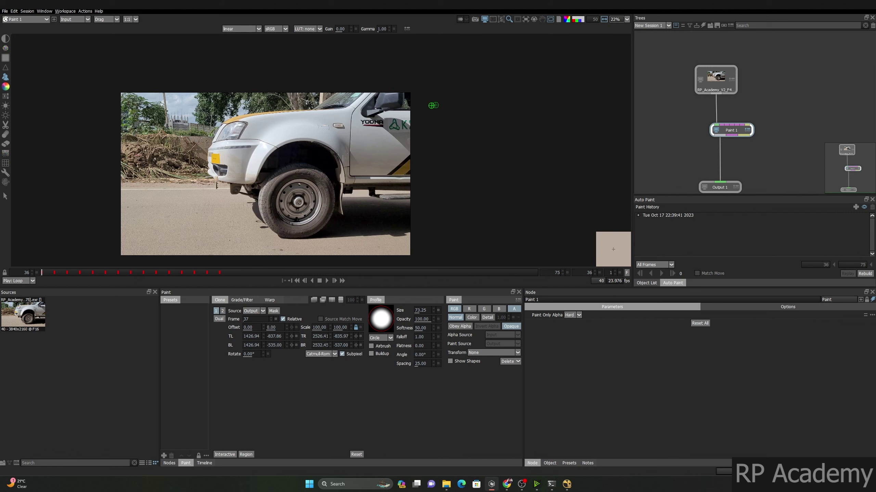
Save the current project, and save a new version of it as RP_Academy_V2_F40_sequence_paint_v02 in the same folder
click(5, 11)
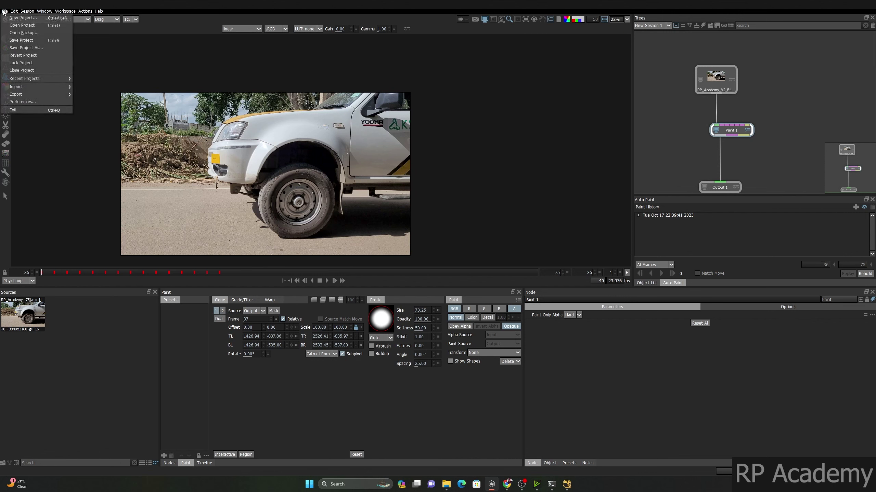
click(11, 41)
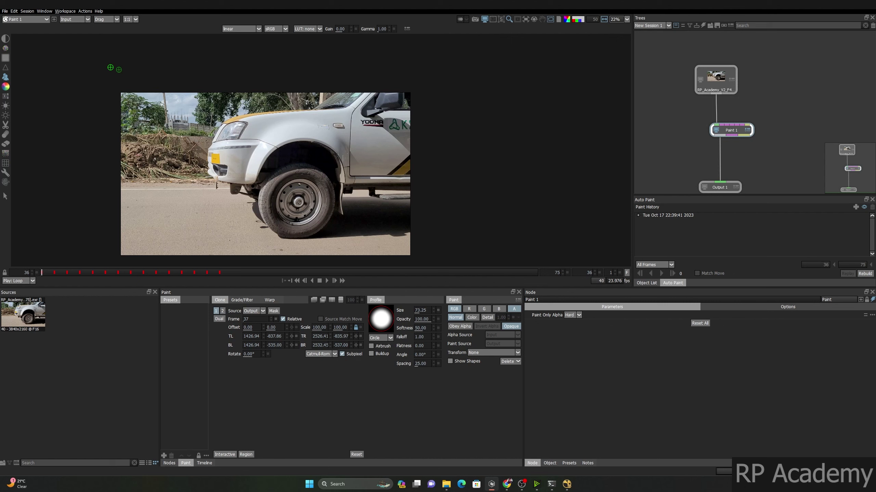
click(4, 10)
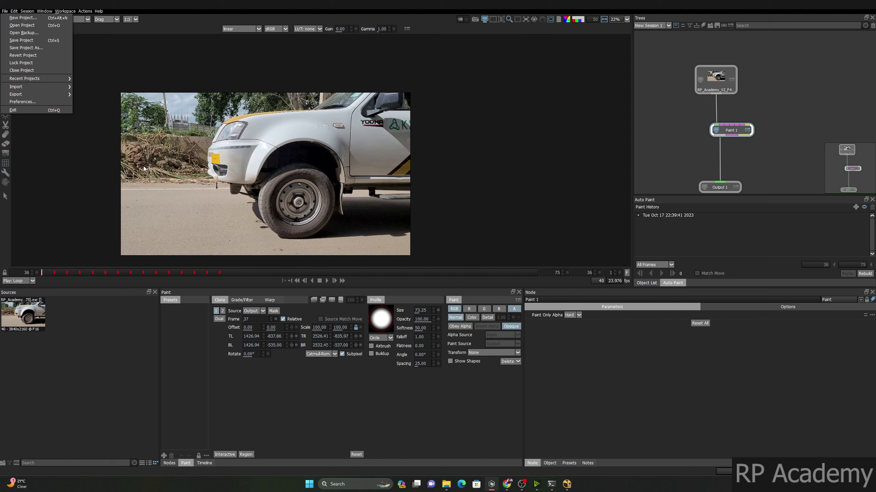
click(6, 11)
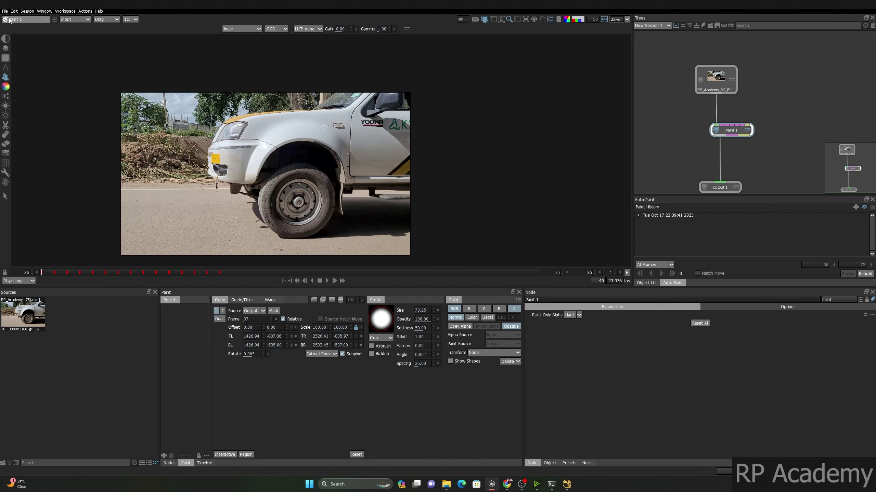
click(6, 11)
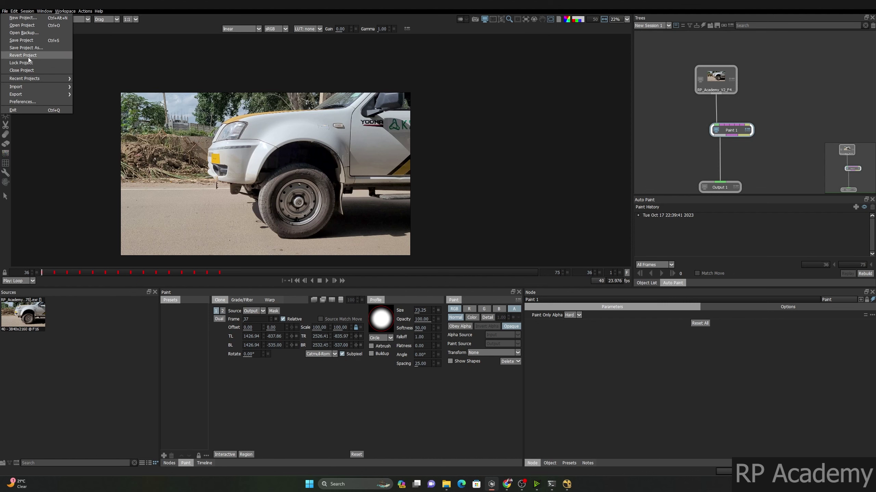
click(24, 47)
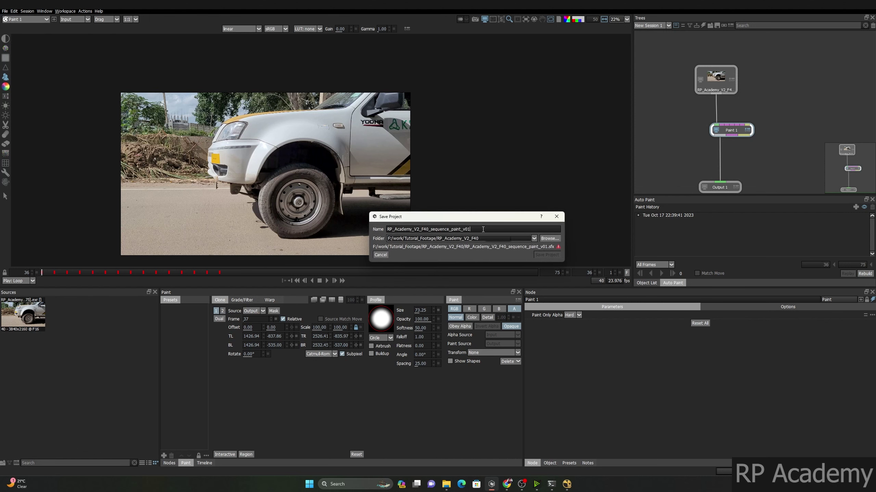
key(BackSpace)
text(2)
click(546, 255)
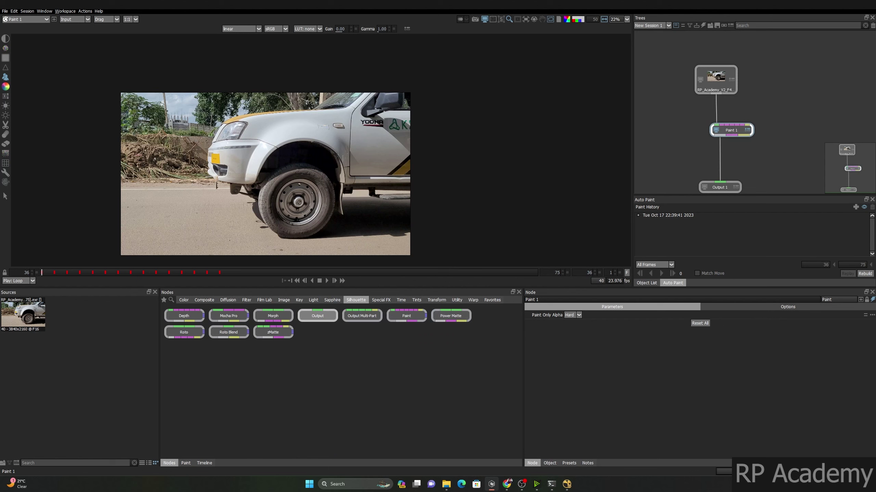
Save the project as another version named RP_Academy_V2_F40_sequence_paint_v03
click(5, 11)
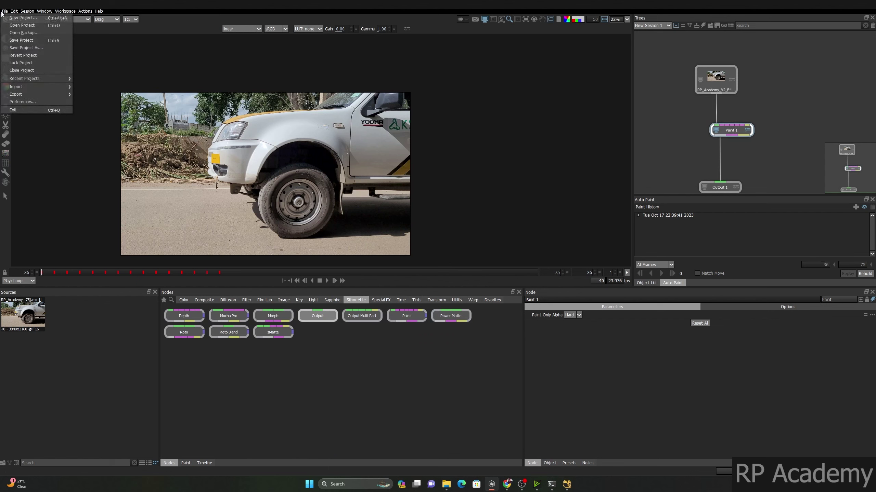
click(22, 50)
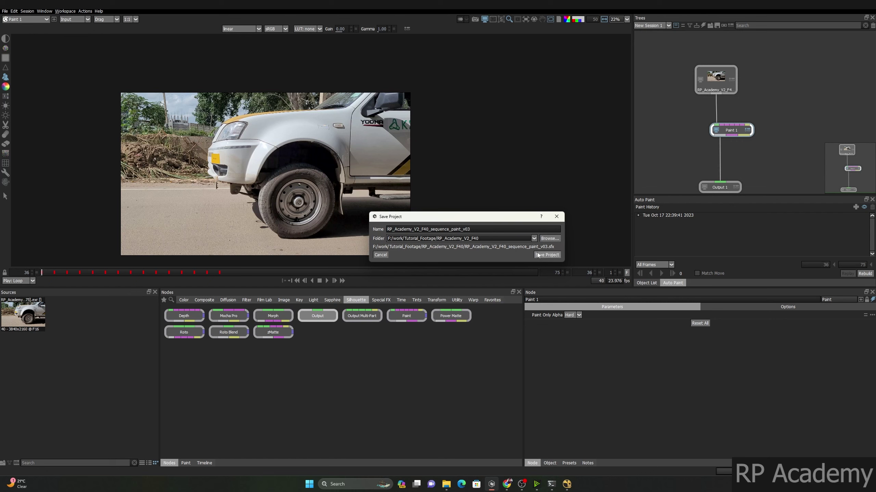
click(540, 256)
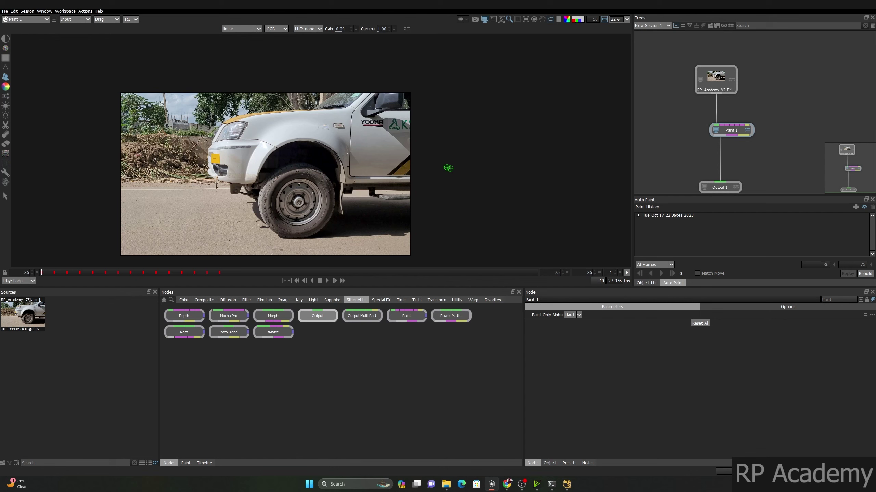
Look over the recent projects and the dated project backups, leaving the backup selection without opening one
click(5, 11)
mouse_move(18, 79)
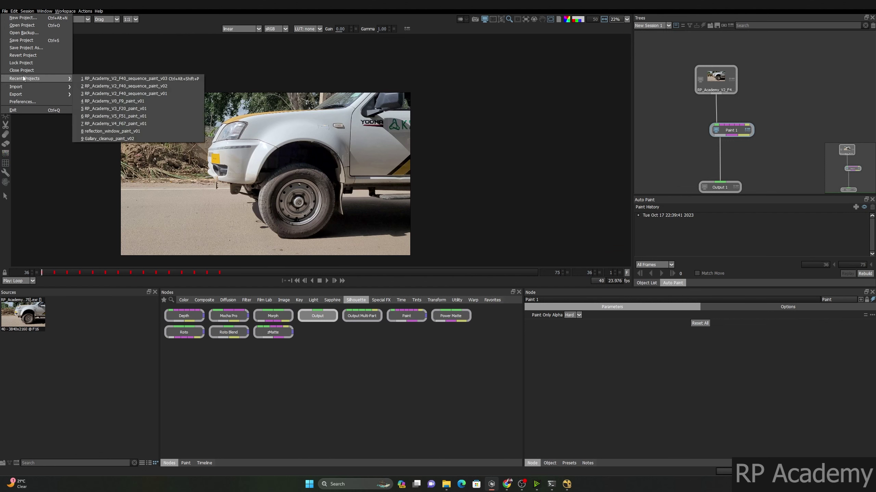
click(30, 33)
click(463, 241)
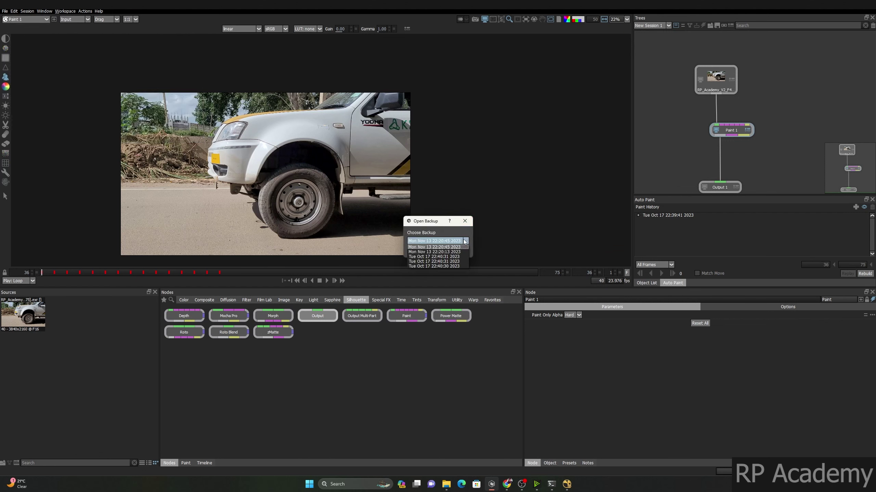
click(440, 232)
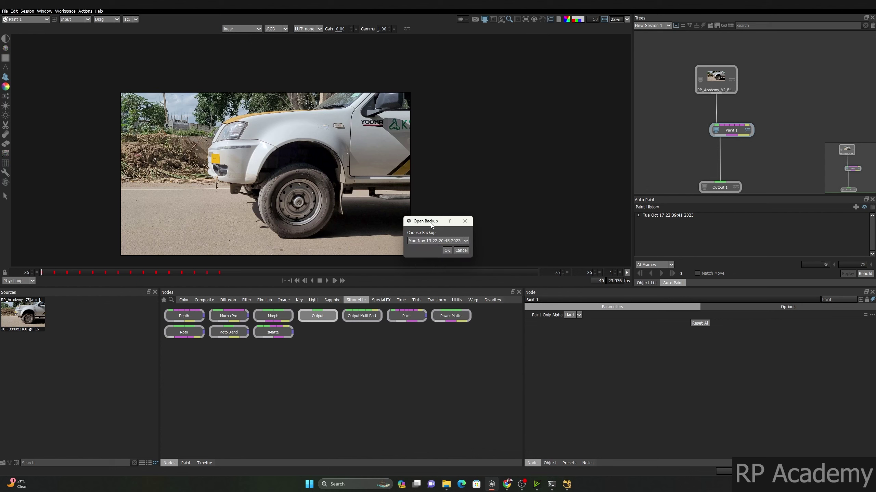
click(464, 252)
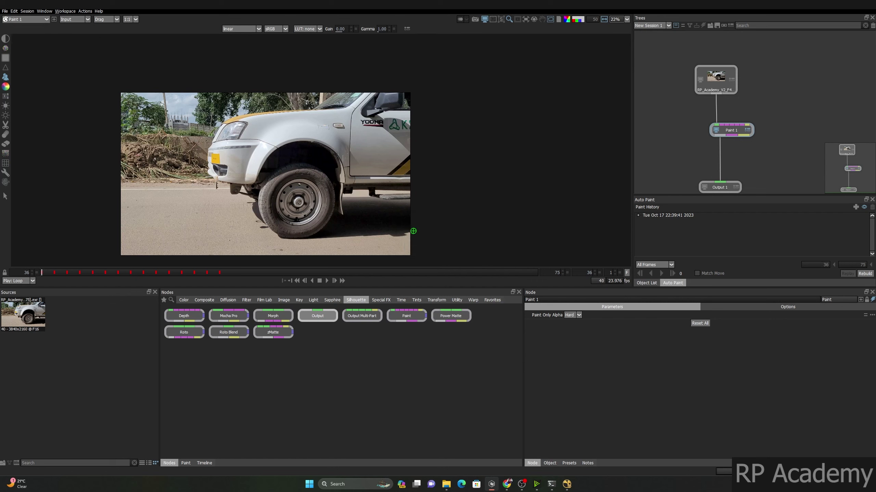